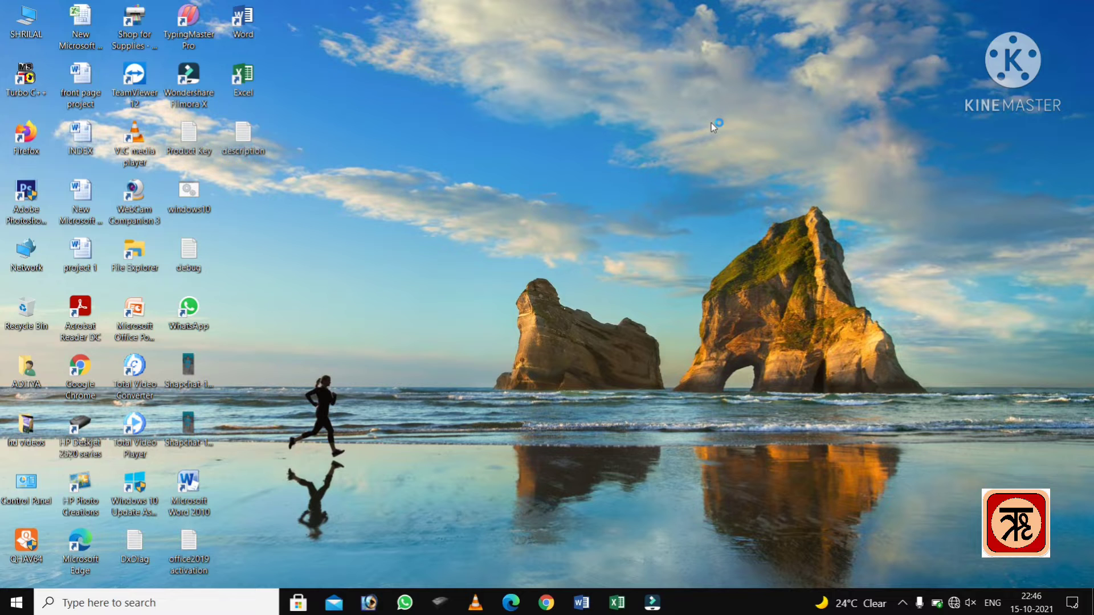
# Switch to the Book1 workbook in Excel and scroll through its numbers column
pyautogui.click(920, 603)
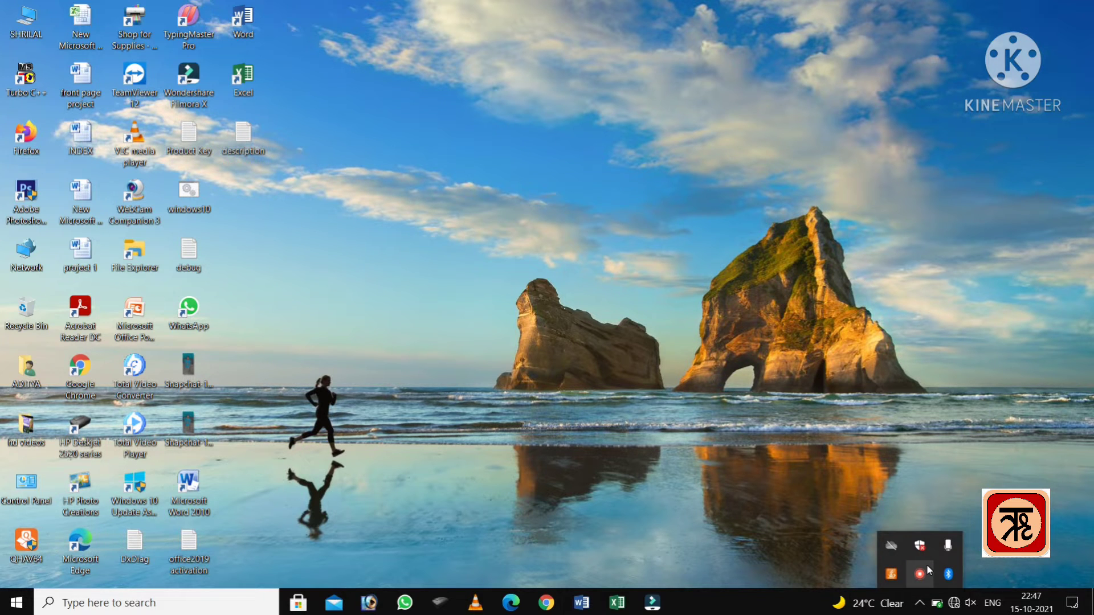
pyautogui.click(965, 458)
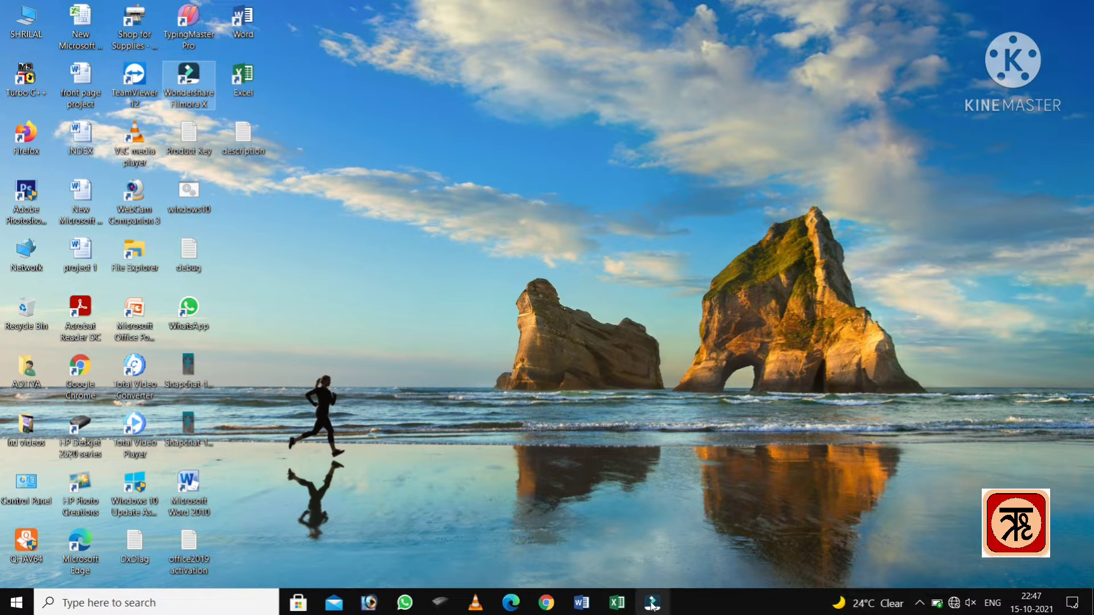
pyautogui.click(617, 603)
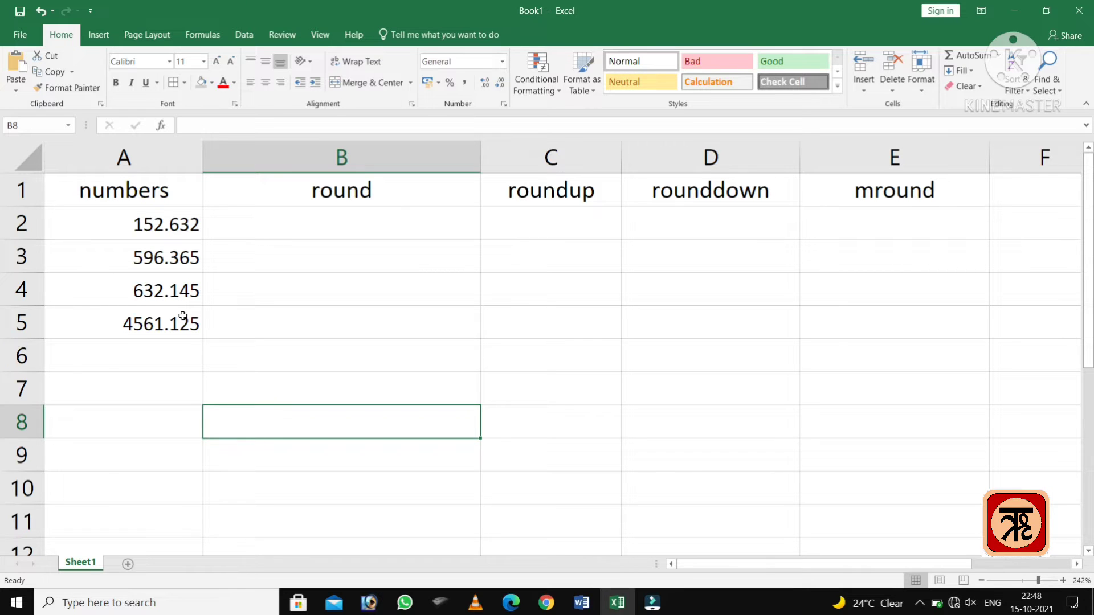
pyautogui.scroll(-1, 320, 335)
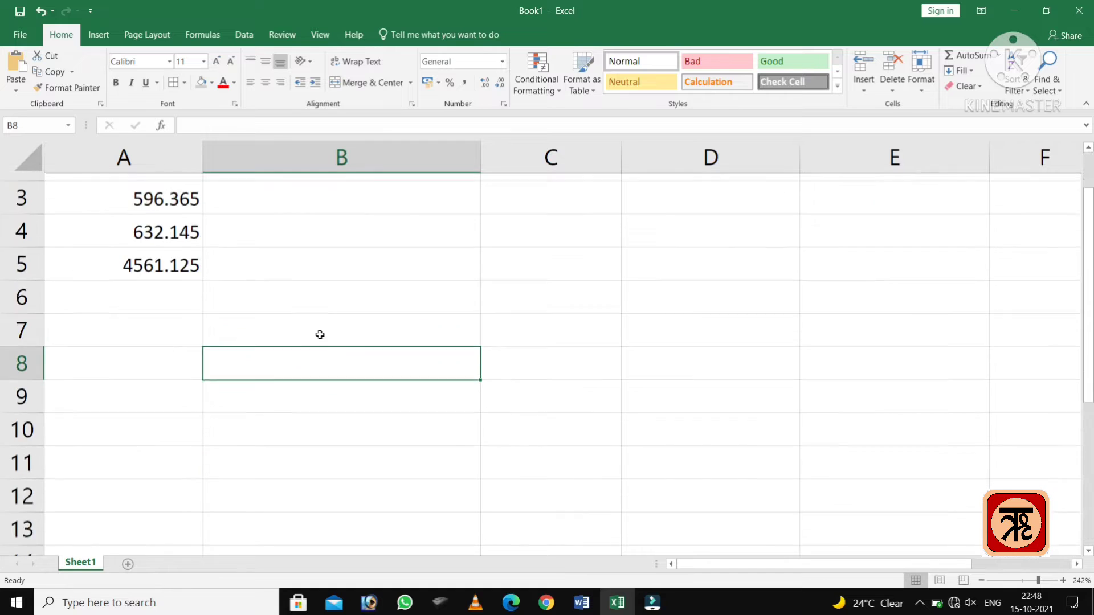
pyautogui.scroll(1, 320, 334)
pyautogui.scroll(-1, 322, 330)
pyautogui.scroll(-1, 325, 326)
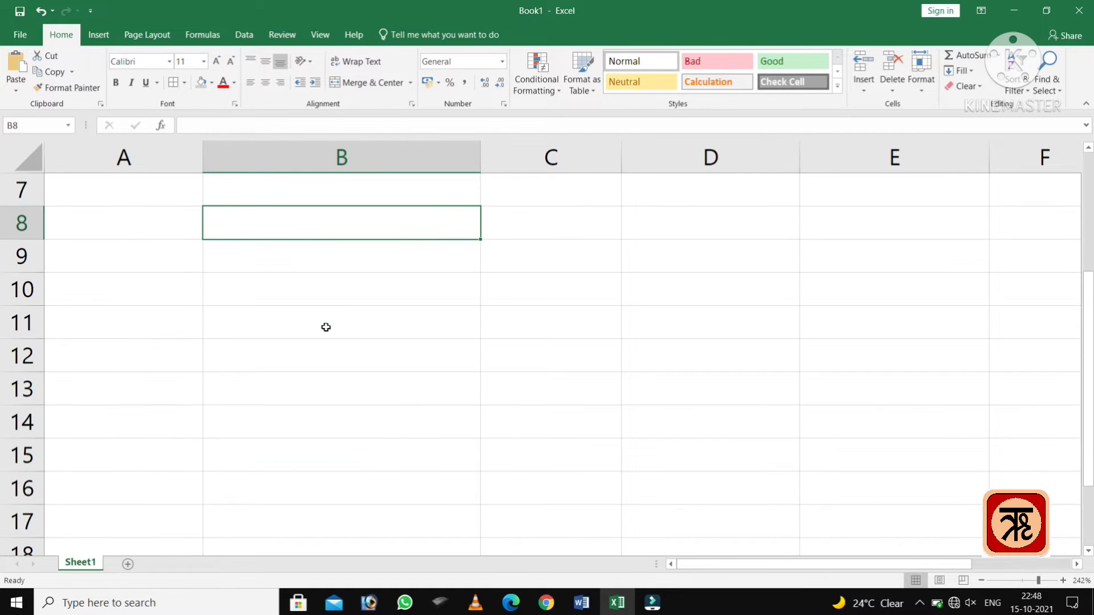
# Enter 96 in B9 and 100 in C9
pyautogui.click(346, 251)
pyautogui.write('9')
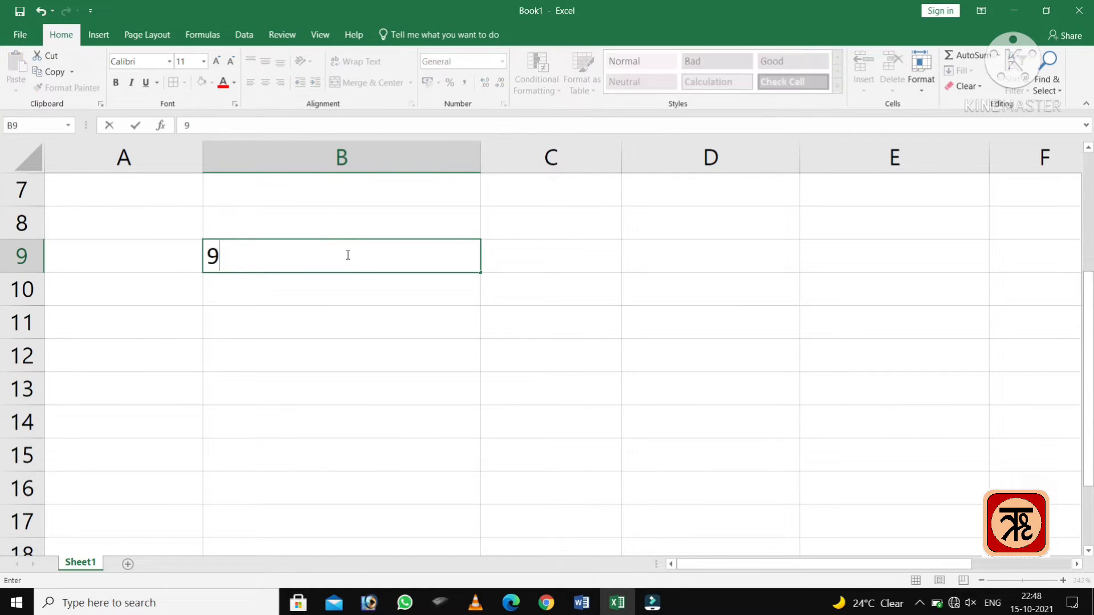
pyautogui.write('6')
pyautogui.click(523, 260)
pyautogui.write('10')
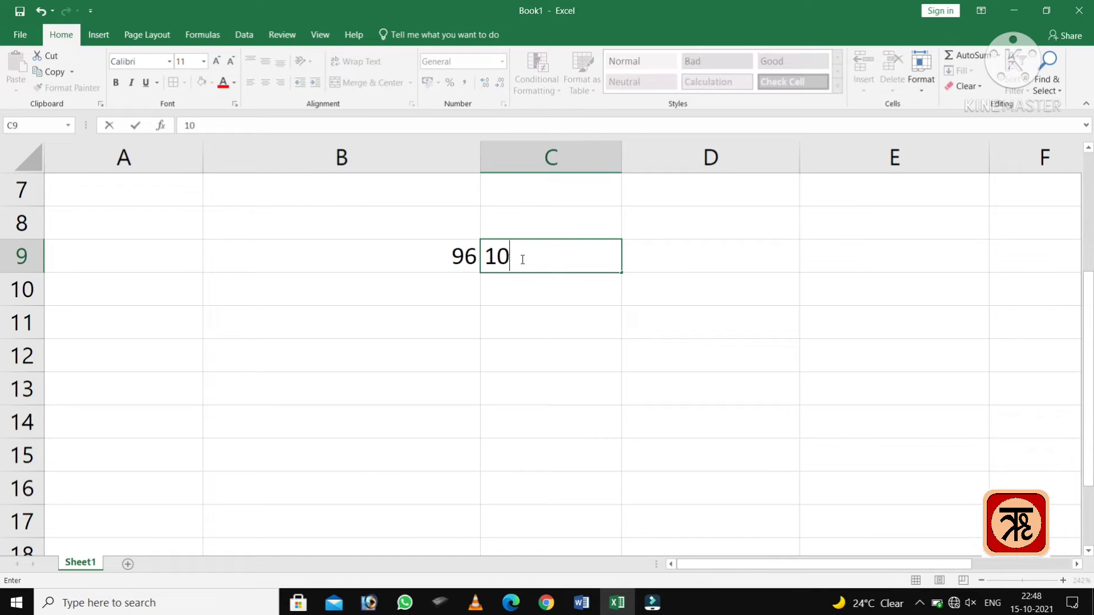
pyautogui.write('0')
pyautogui.scroll(-3, 547, 263)
pyautogui.scroll(1, 545, 261)
pyautogui.scroll(4, 545, 261)
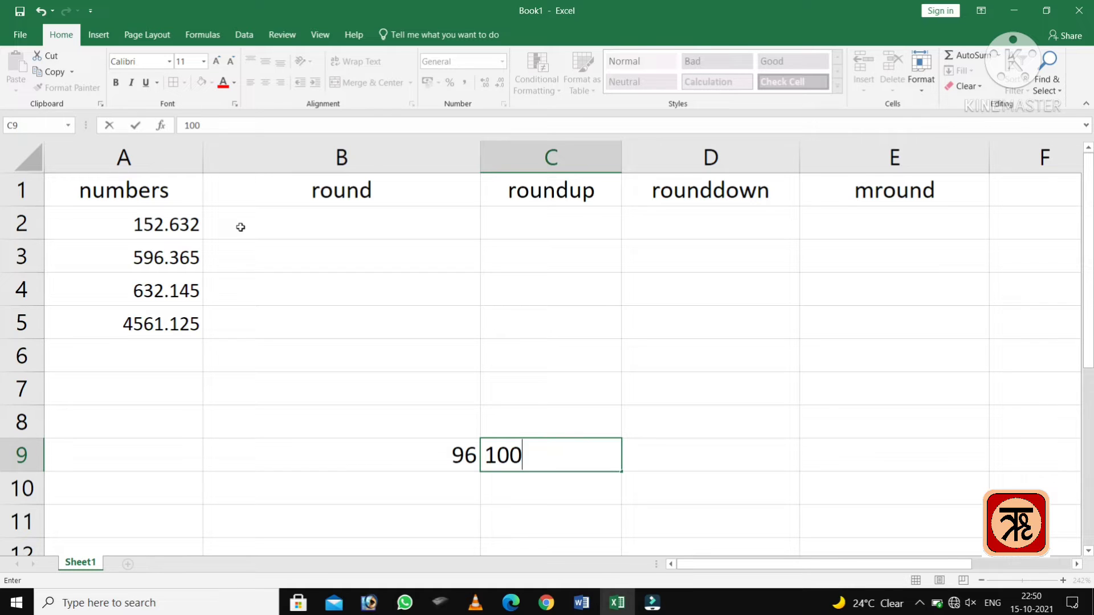
# Enter =ROUND(A2,1) in cell B2
pyautogui.write('=')
pyautogui.click(357, 224)
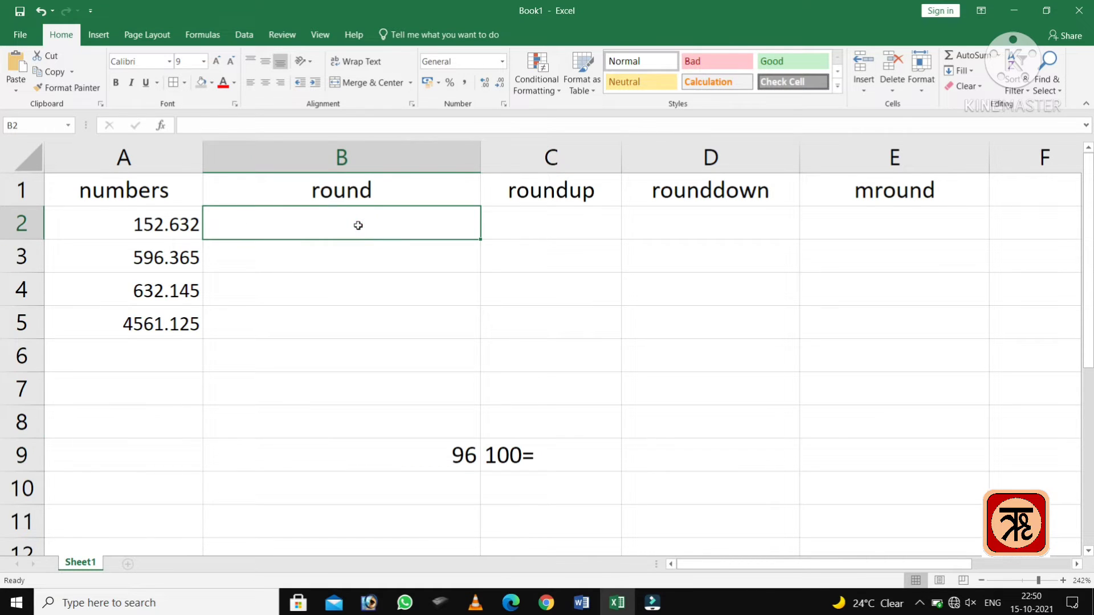
pyautogui.write('=')
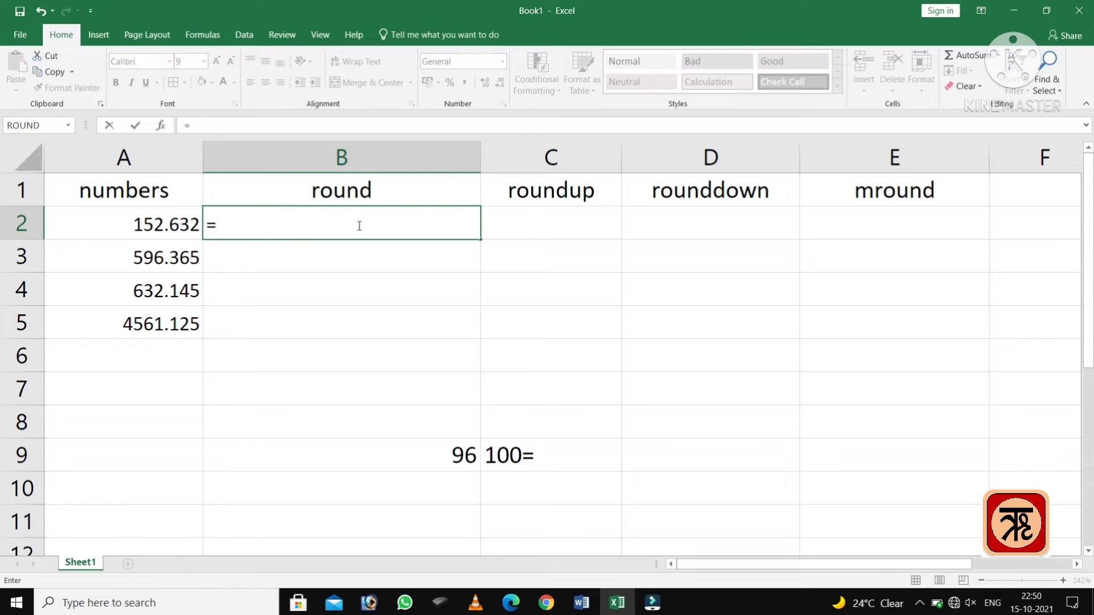
pyautogui.write('roun')
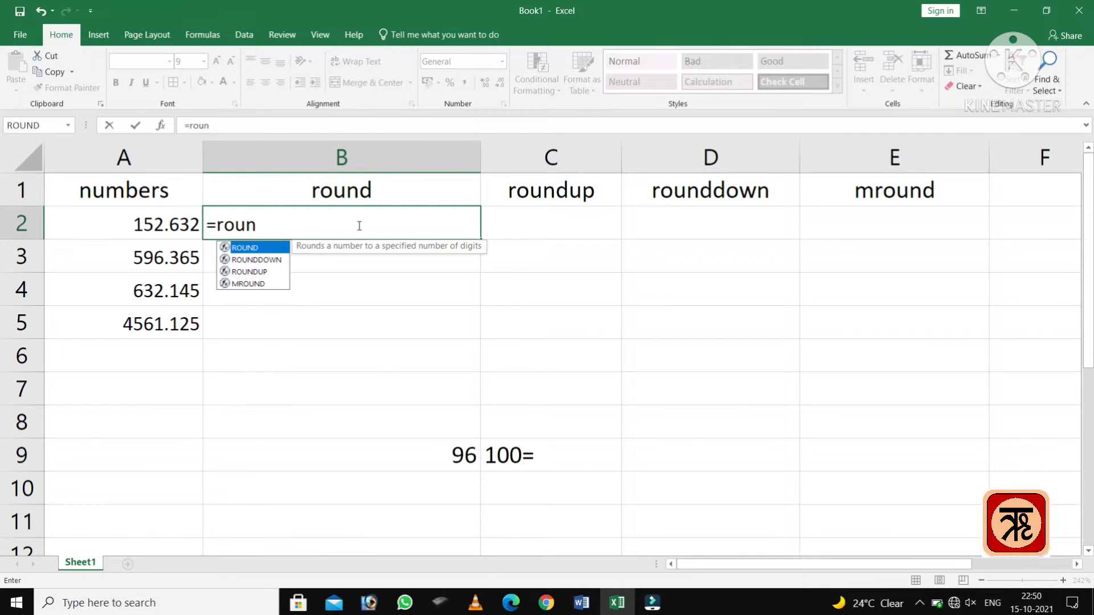
pyautogui.write('d')
pyautogui.write('(')
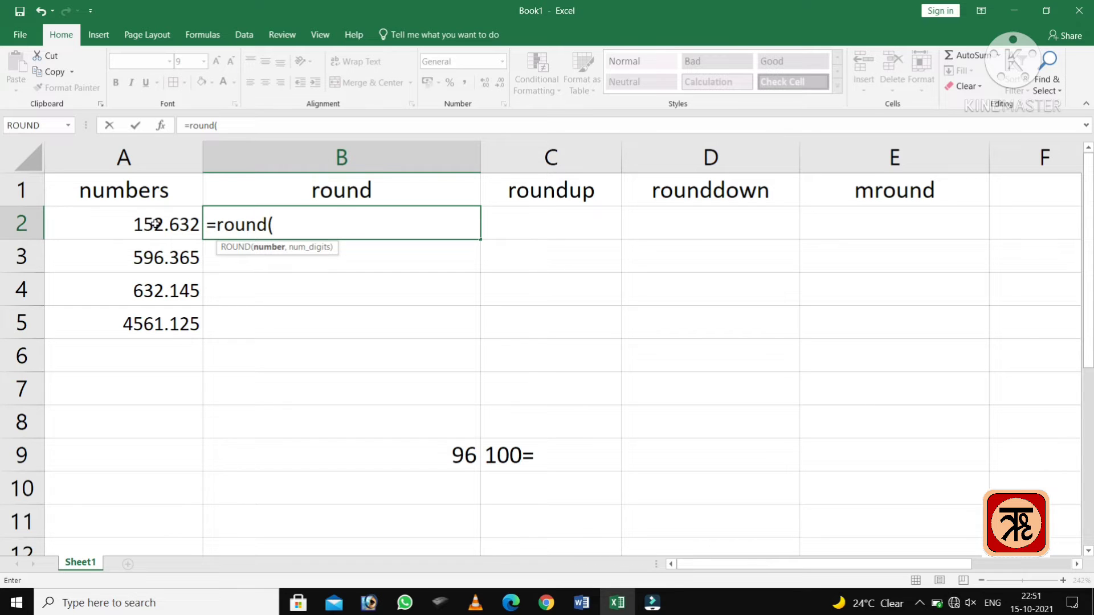
pyautogui.click(155, 224)
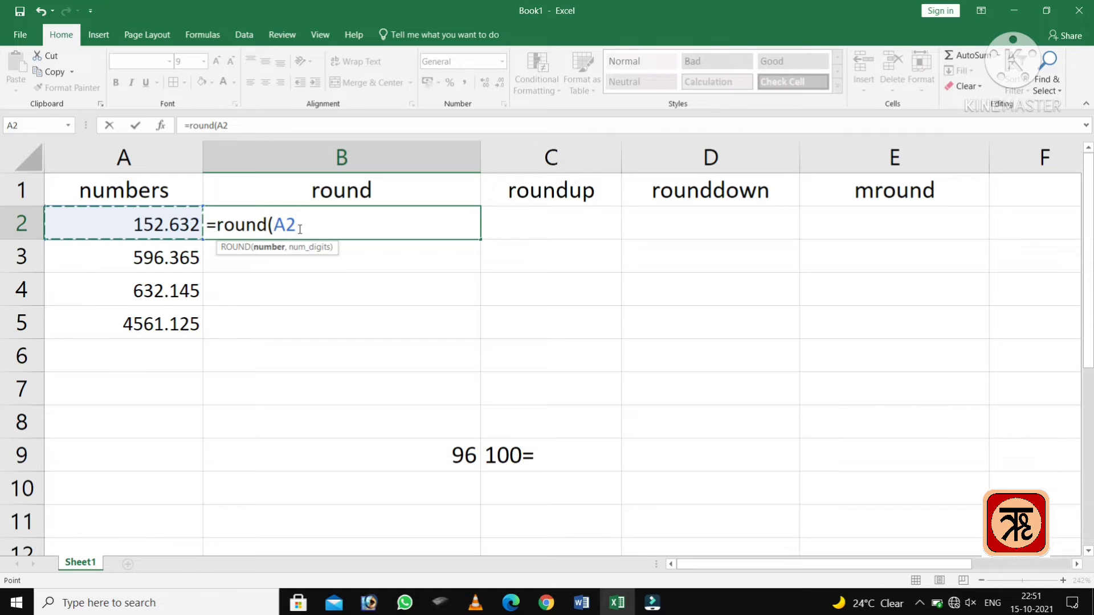
pyautogui.write(',')
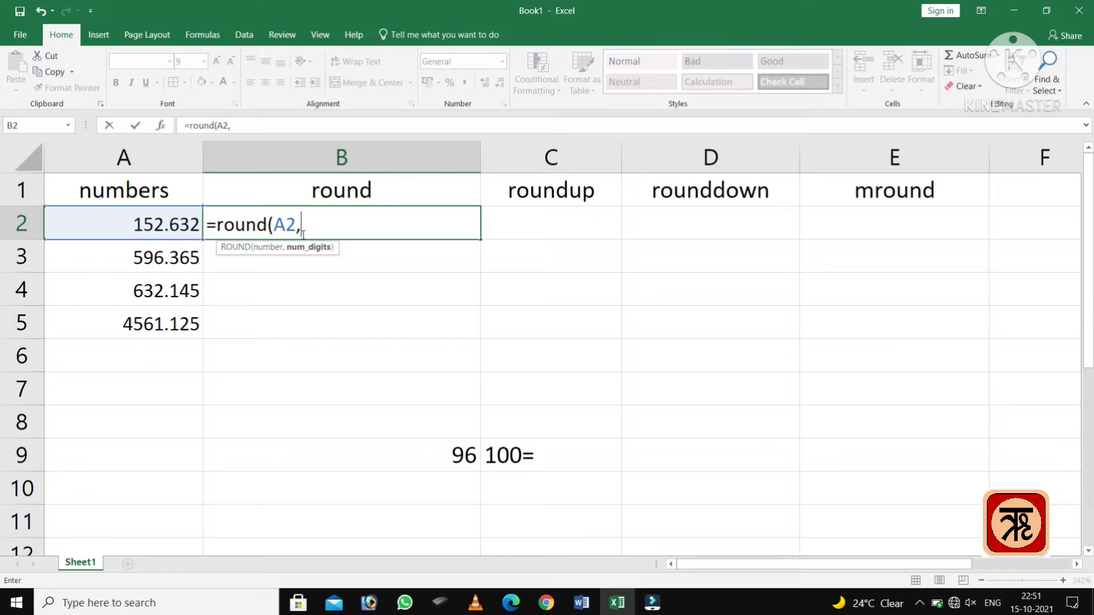
pyautogui.write('1')
pyautogui.press('Return')
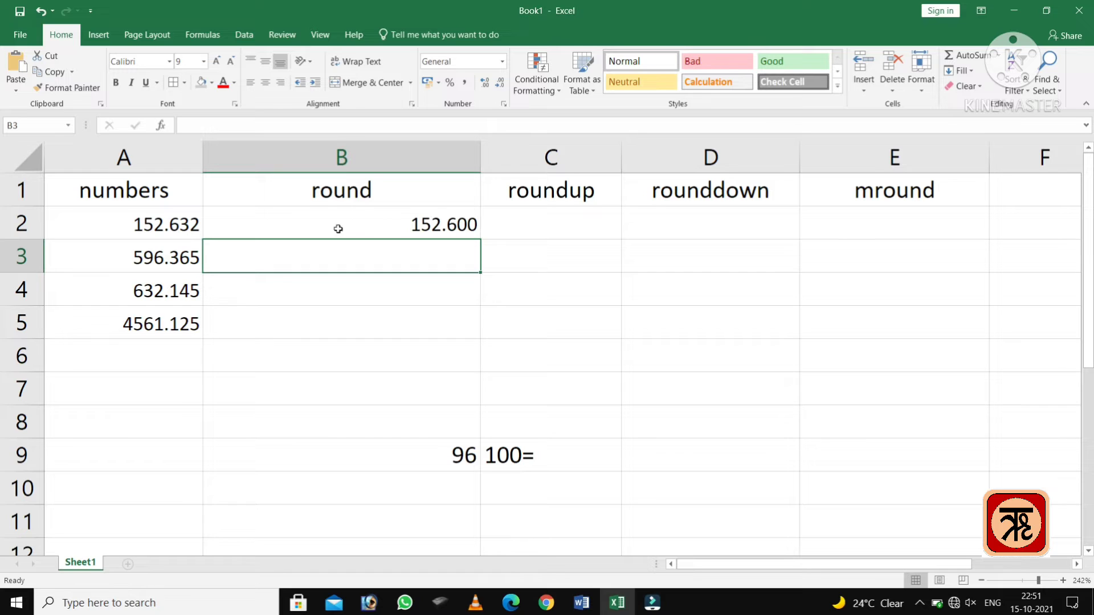
# Change B2's ROUND to two decimals so it shows 152.630
pyautogui.click(397, 225)
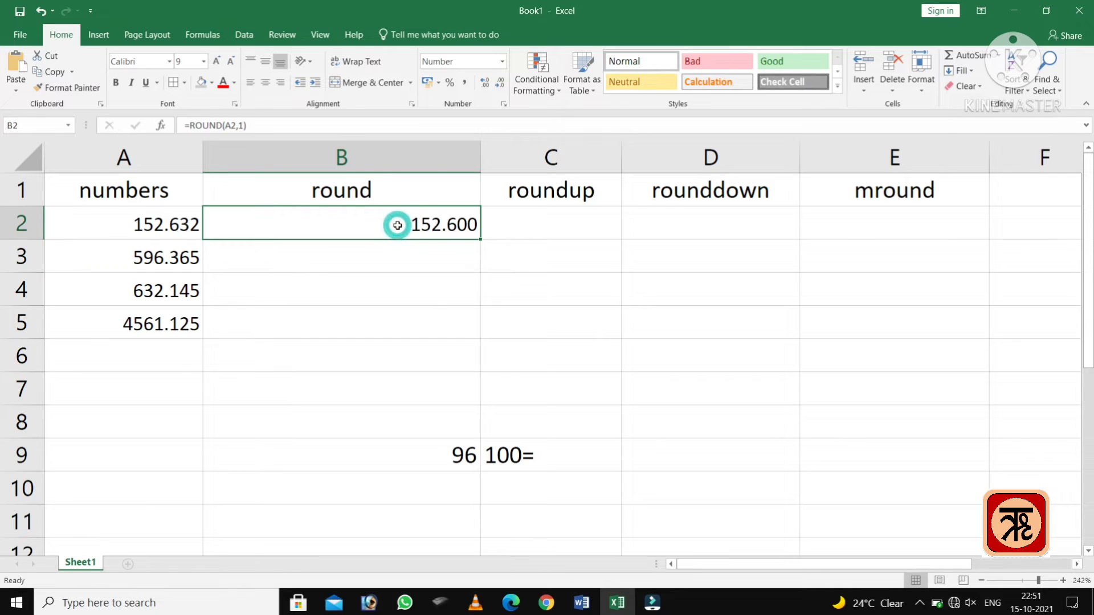
pyautogui.doubleClick(415, 225)
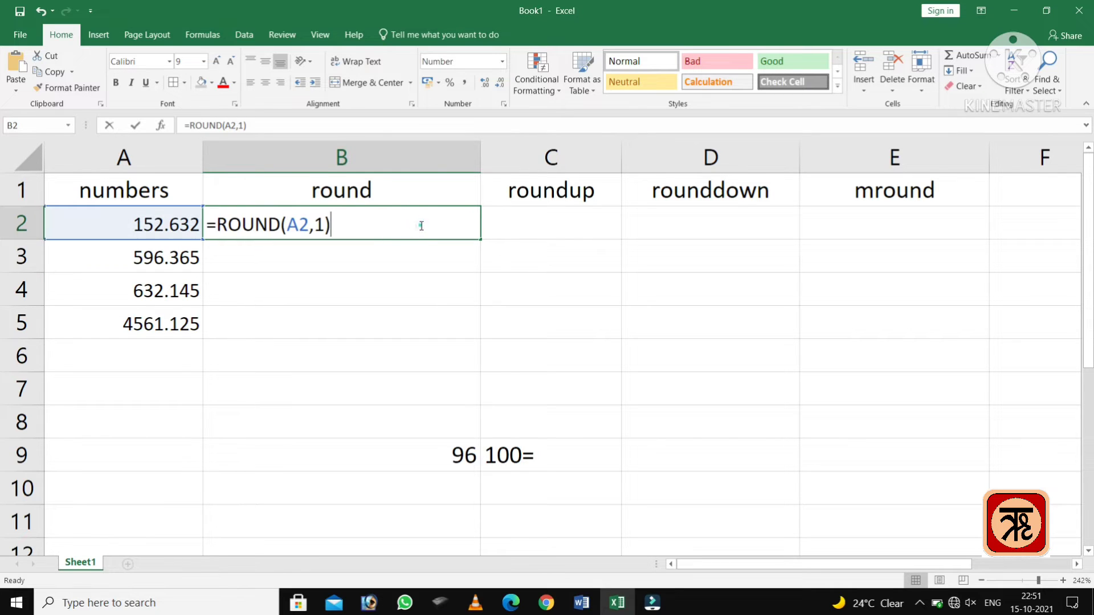
pyautogui.click(325, 224)
pyautogui.press('BackSpace')
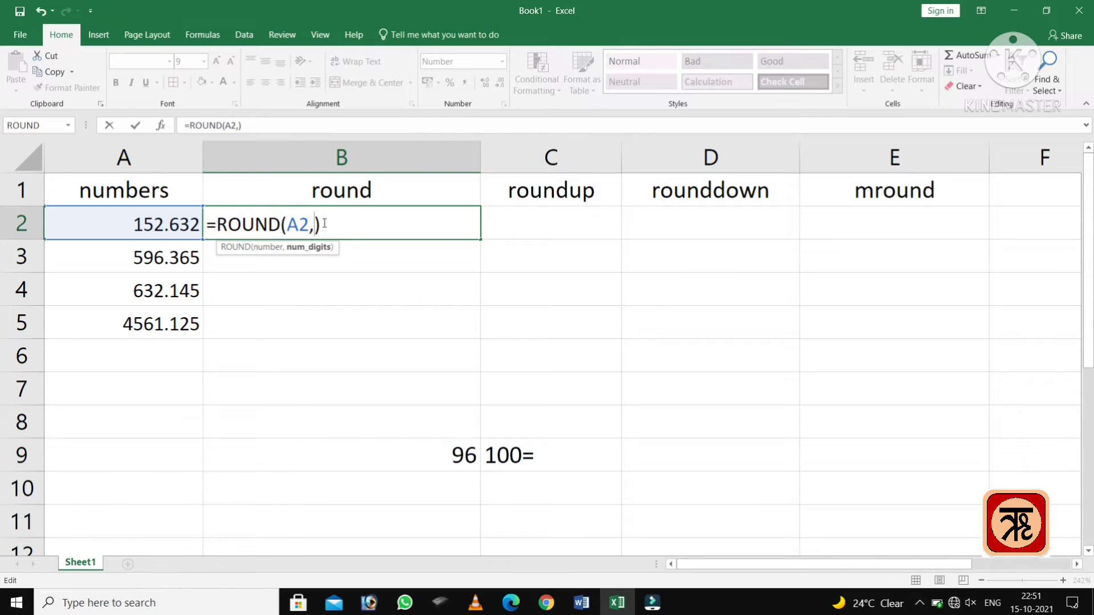
pyautogui.write('2')
pyautogui.press('Return')
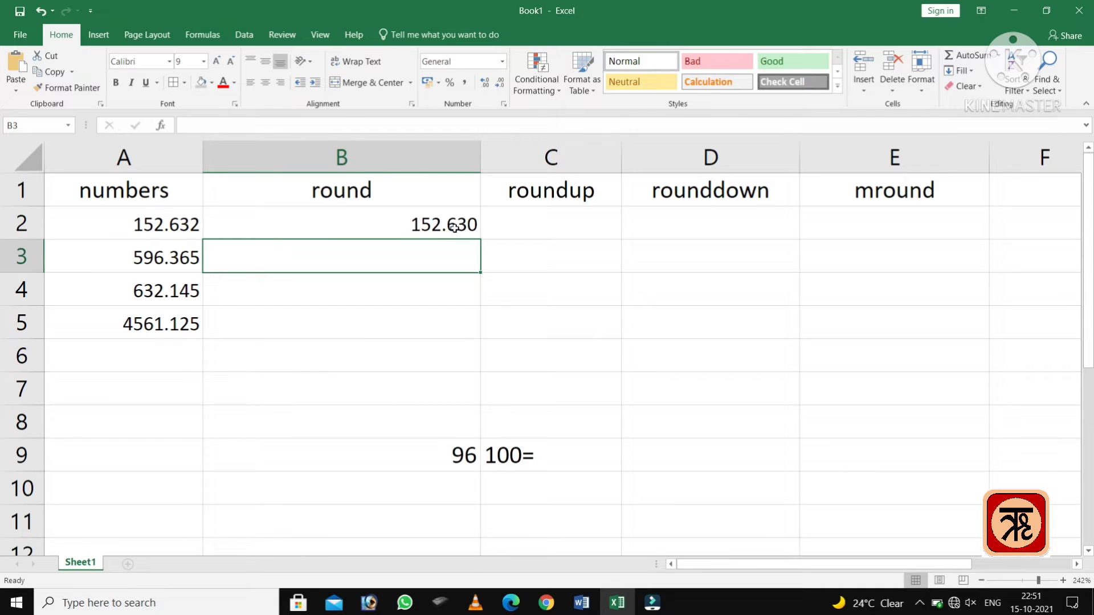
# Enter =ROUND(A3,2) in B3, giving 596.370
pyautogui.click(296, 260)
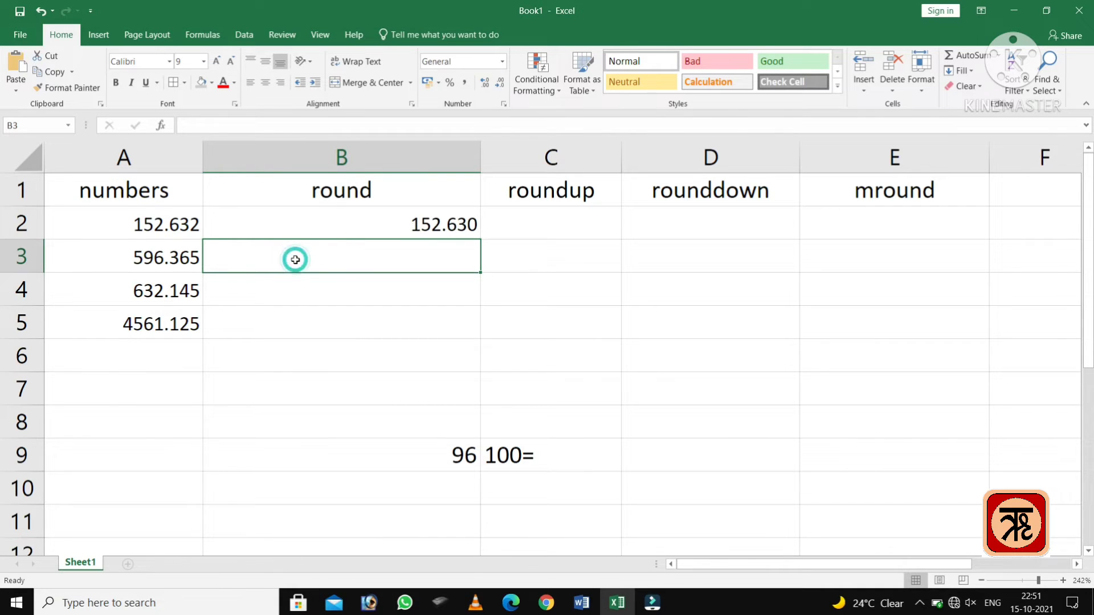
pyautogui.write('=')
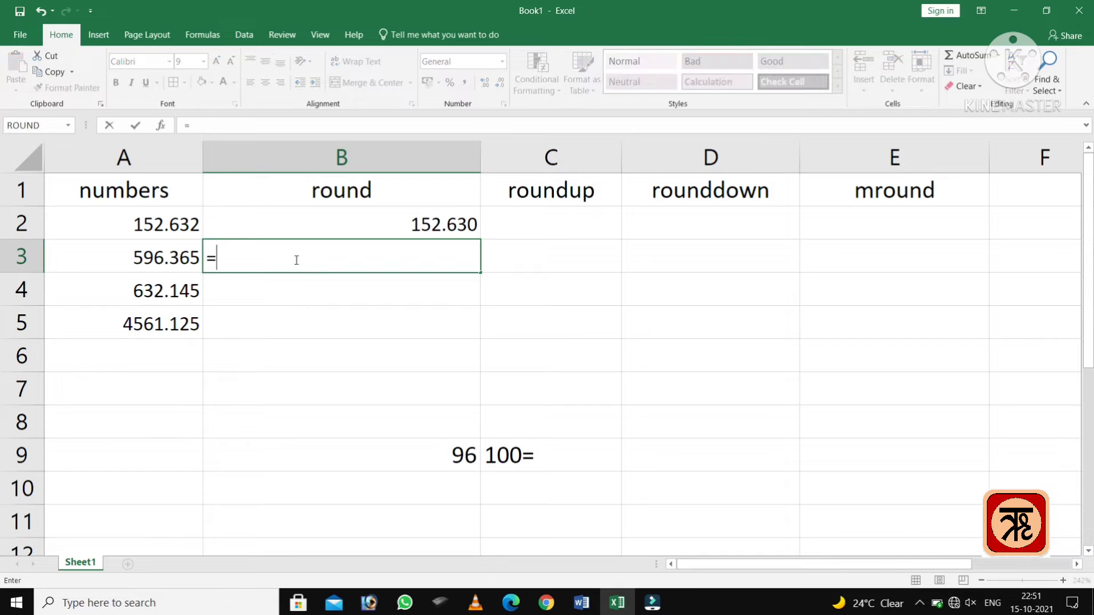
pyautogui.write('roun')
pyautogui.write('d')
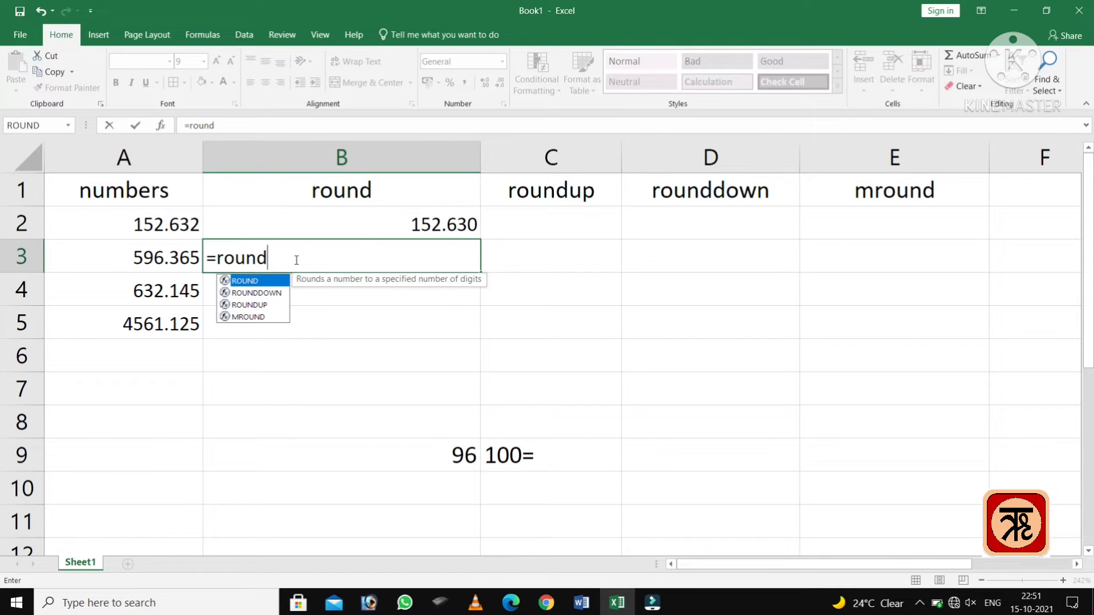
pyautogui.write('(')
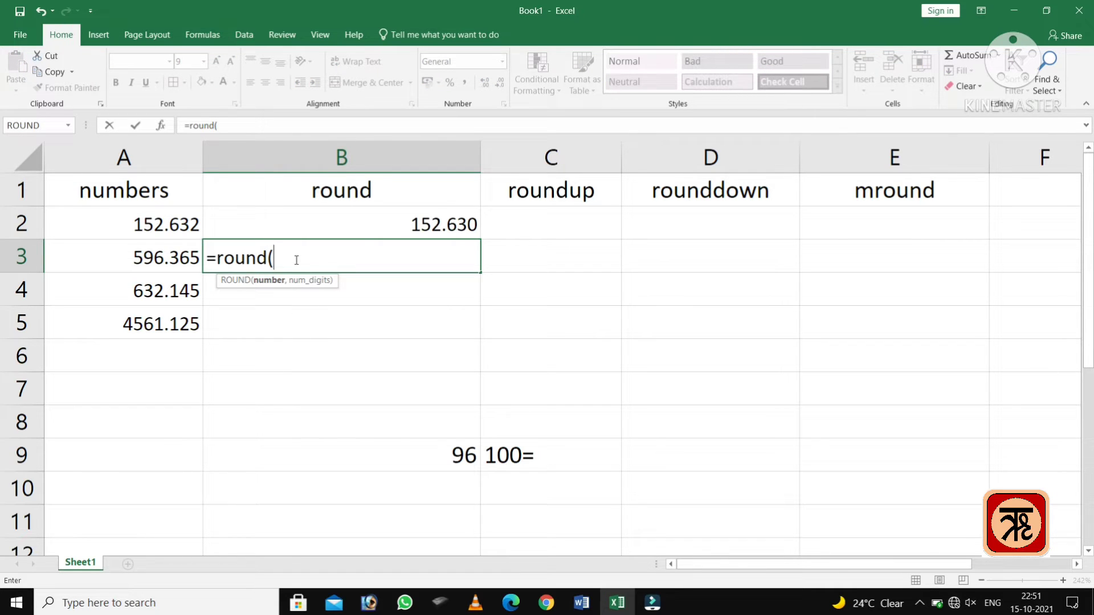
pyautogui.click(165, 253)
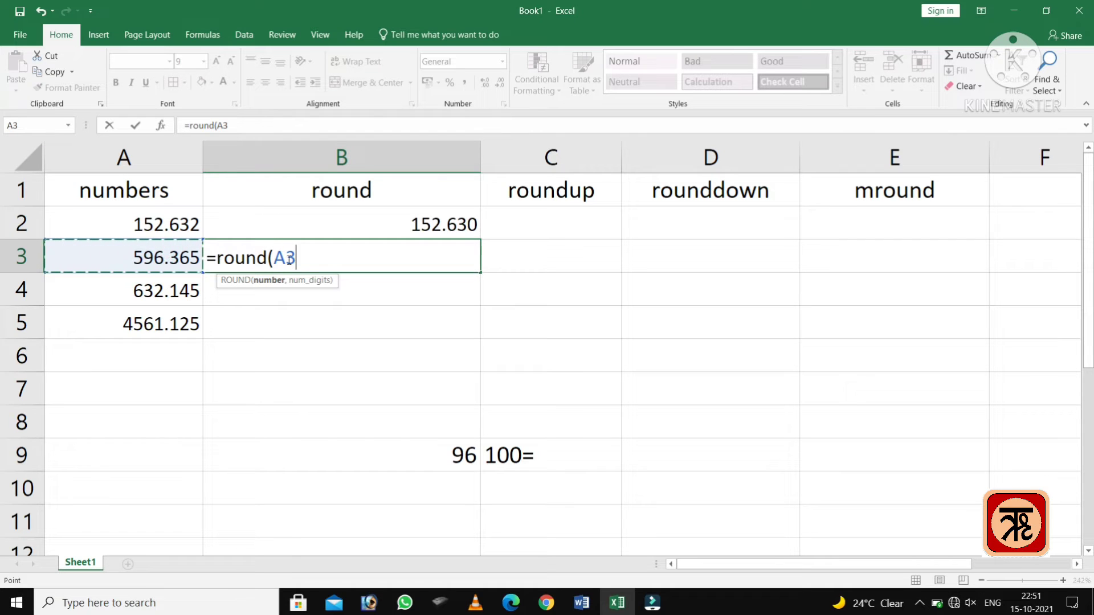
pyautogui.write(',')
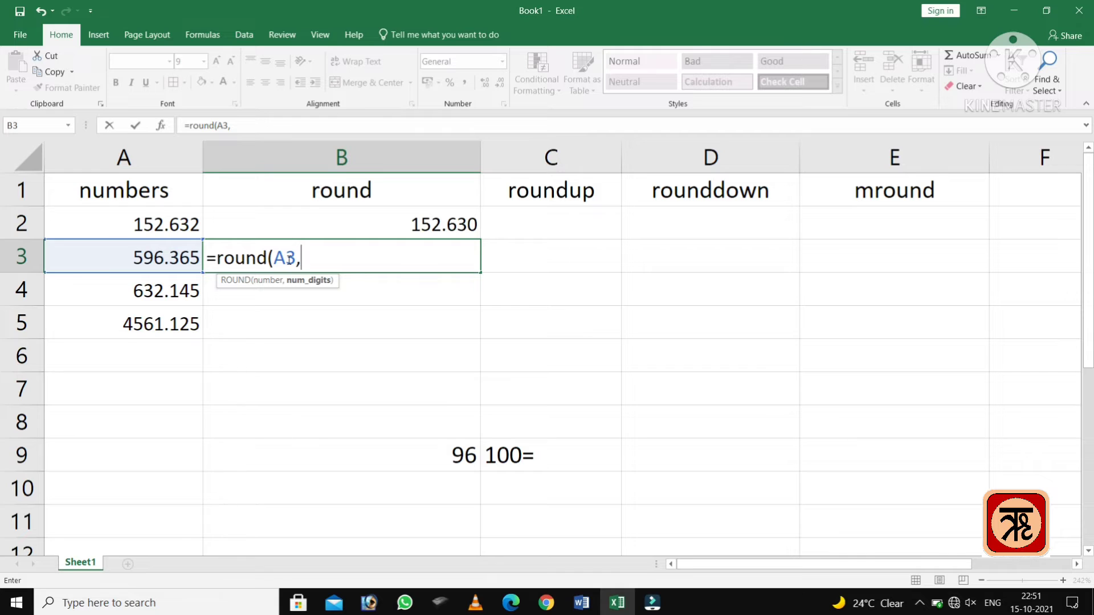
pyautogui.write('2')
pyautogui.press('Return')
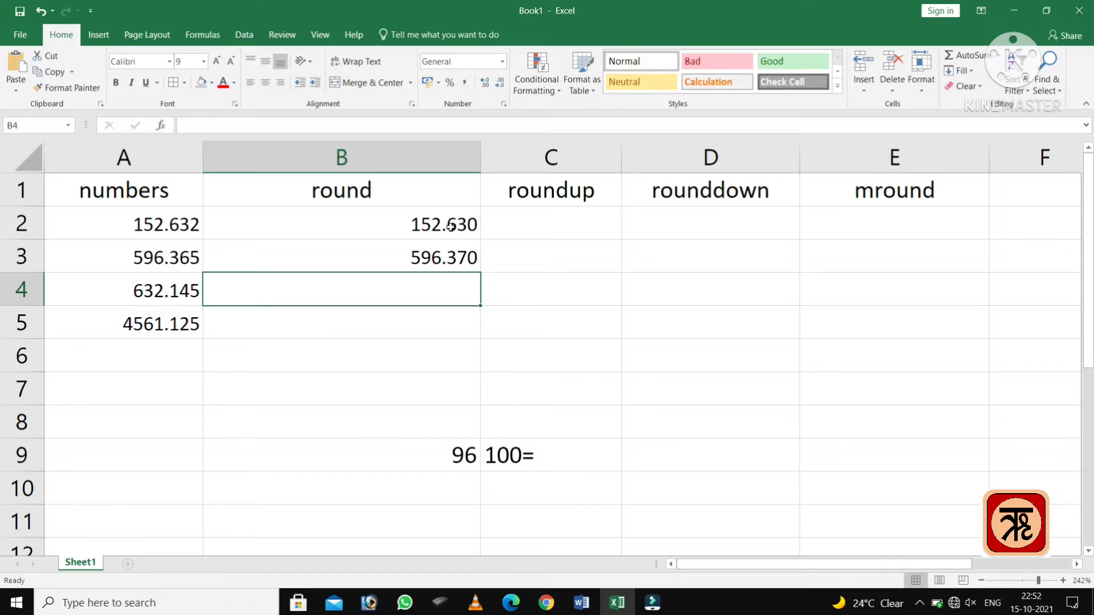
# Change B2's formula to =ROUND(A2,-1) to round to the nearest ten
pyautogui.click(392, 228)
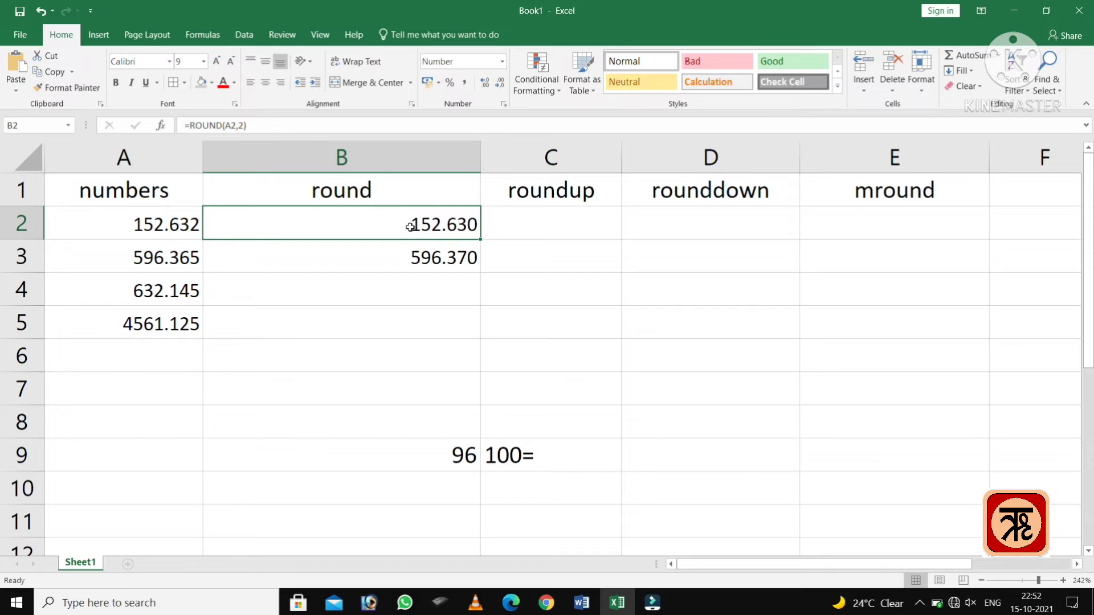
pyautogui.doubleClick(375, 229)
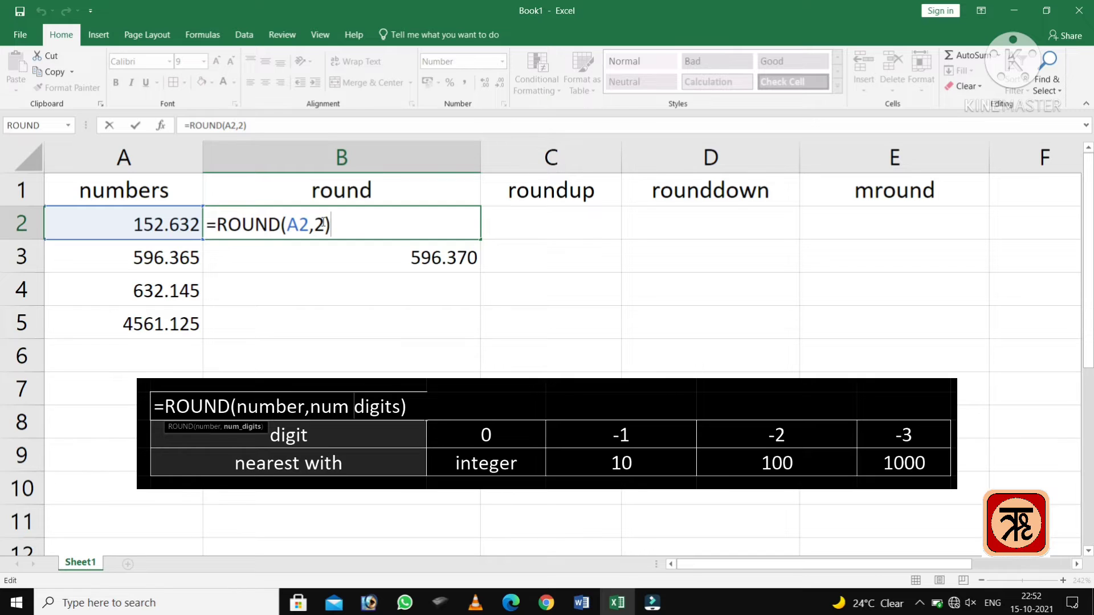
pyautogui.click(324, 222)
pyautogui.press('BackSpace')
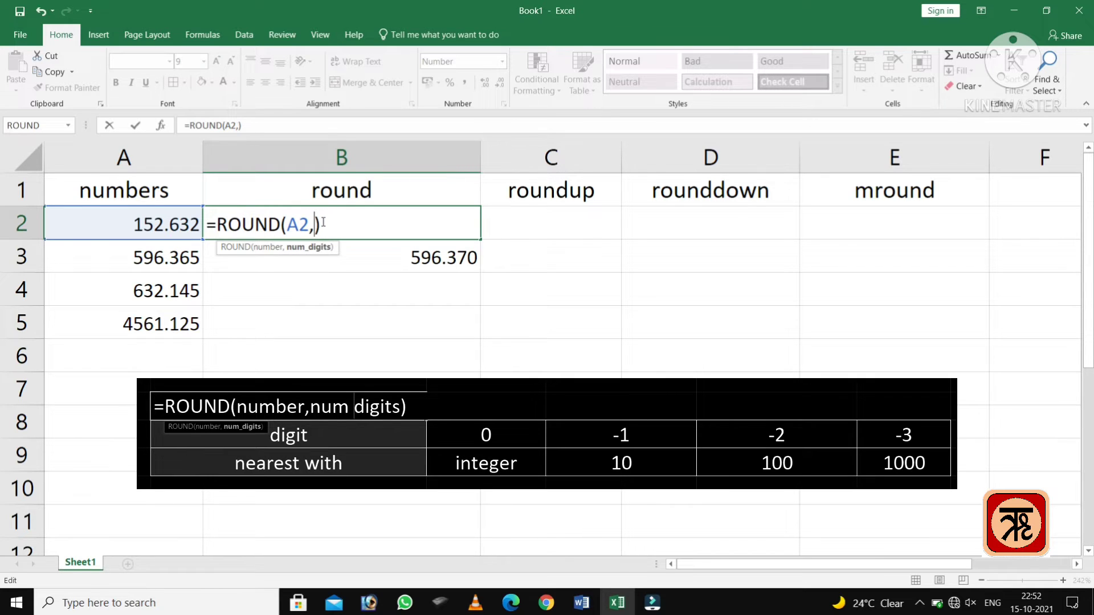
pyautogui.write('-1')
pyautogui.press('Return')
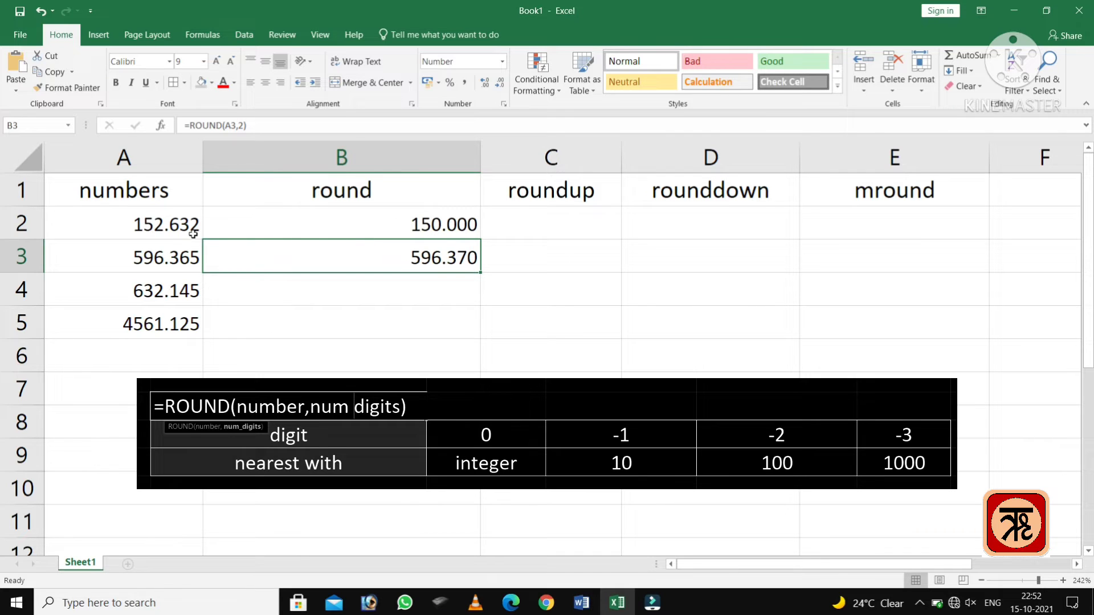
# Change B2's digits argument to -2 to round to the nearest hundred
pyautogui.doubleClick(453, 229)
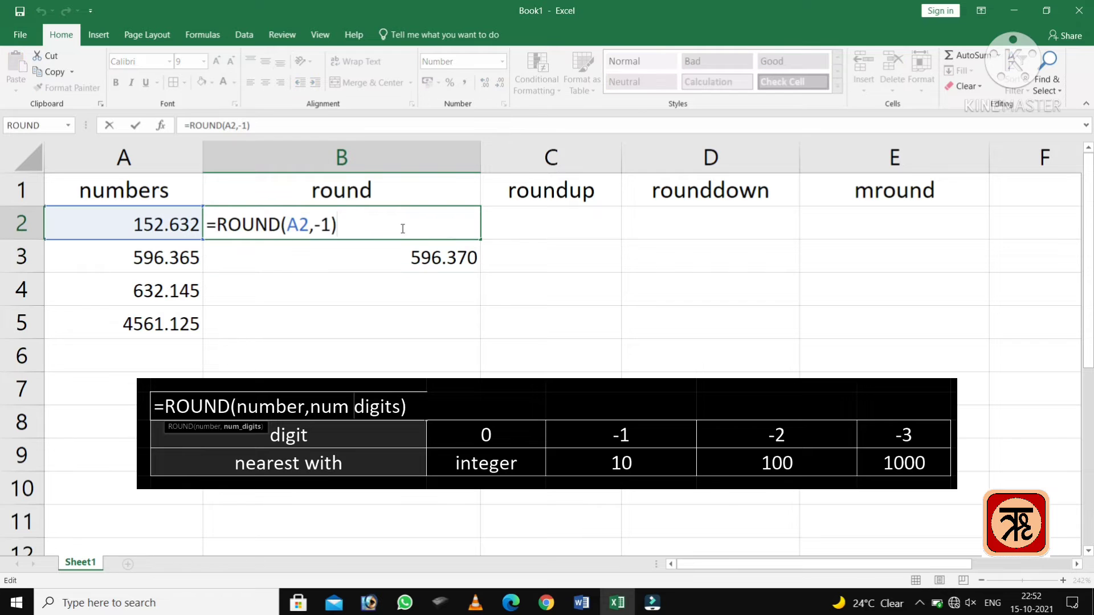
pyautogui.click(330, 223)
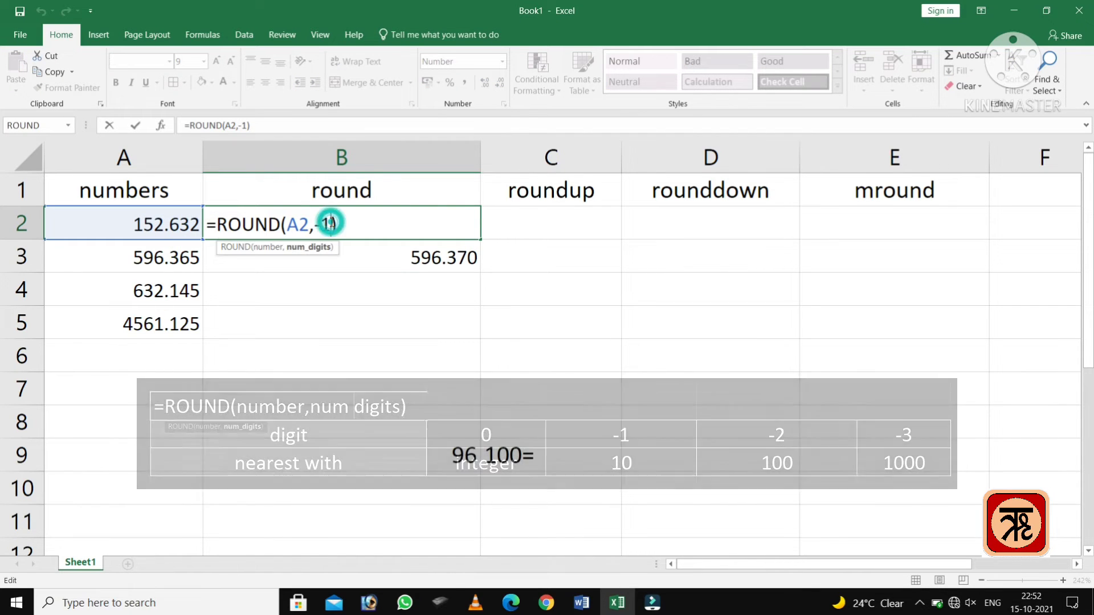
pyautogui.press('BackSpace')
pyautogui.write('2')
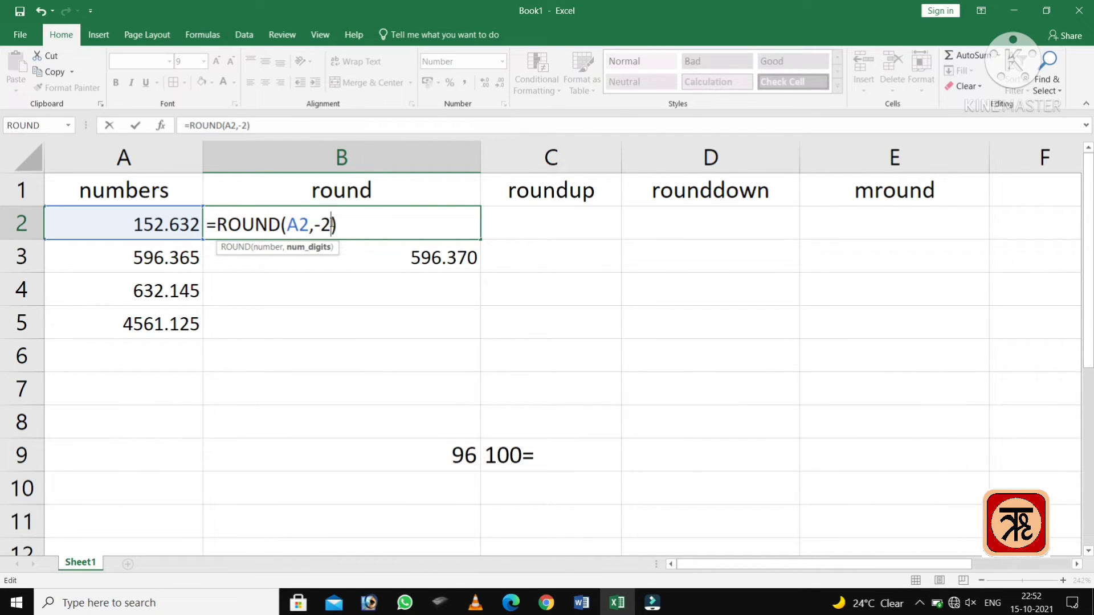
pyautogui.press('Return')
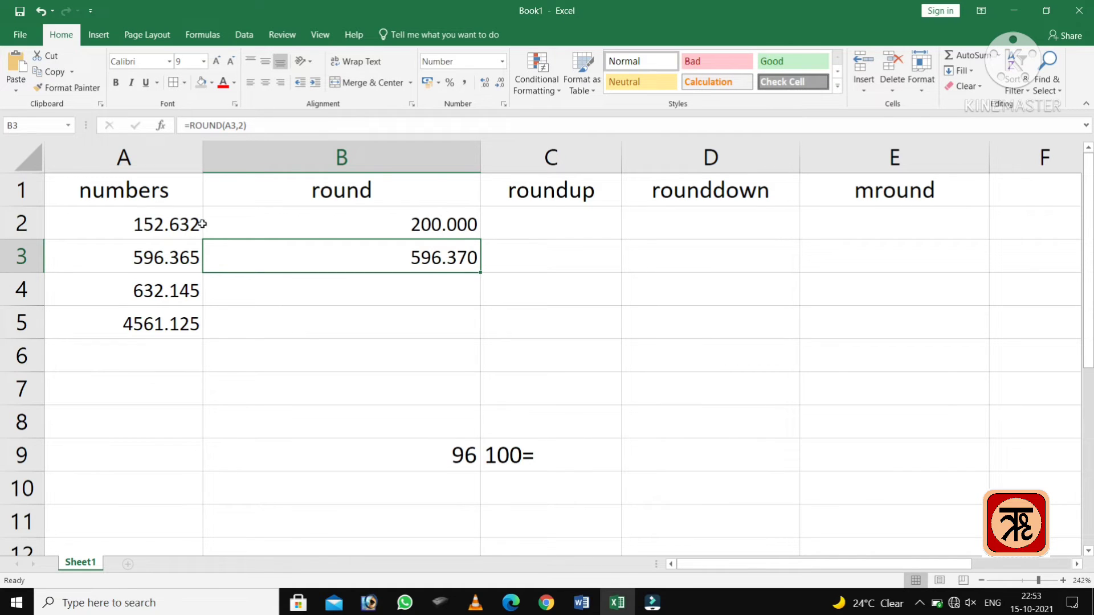
# Change B2's digits argument to -3, rounding to the nearest thousand (0.000)
pyautogui.doubleClick(437, 225)
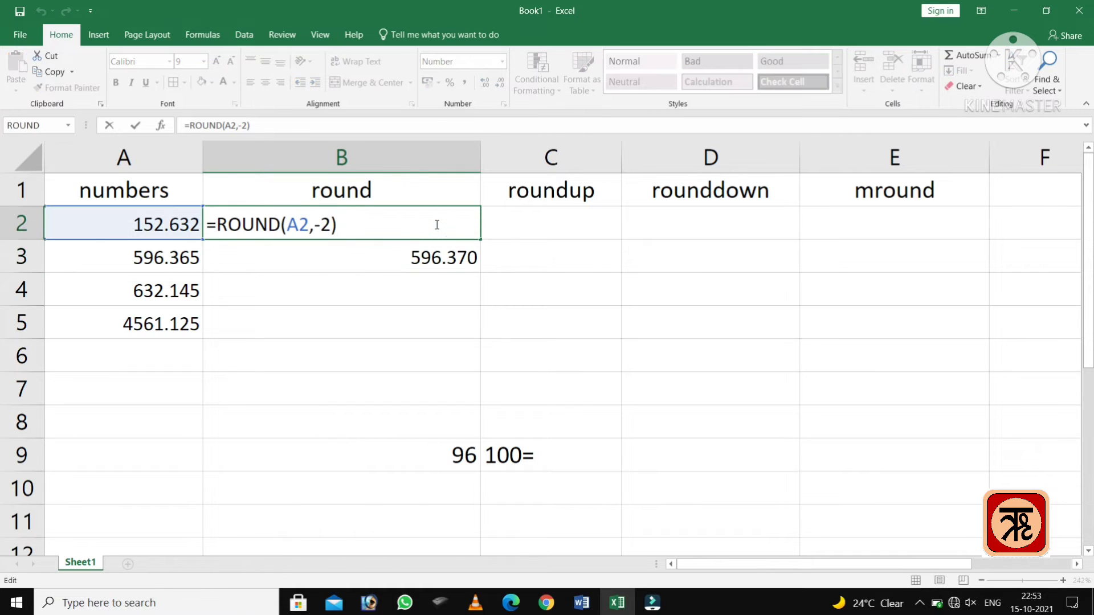
pyautogui.press('Left')
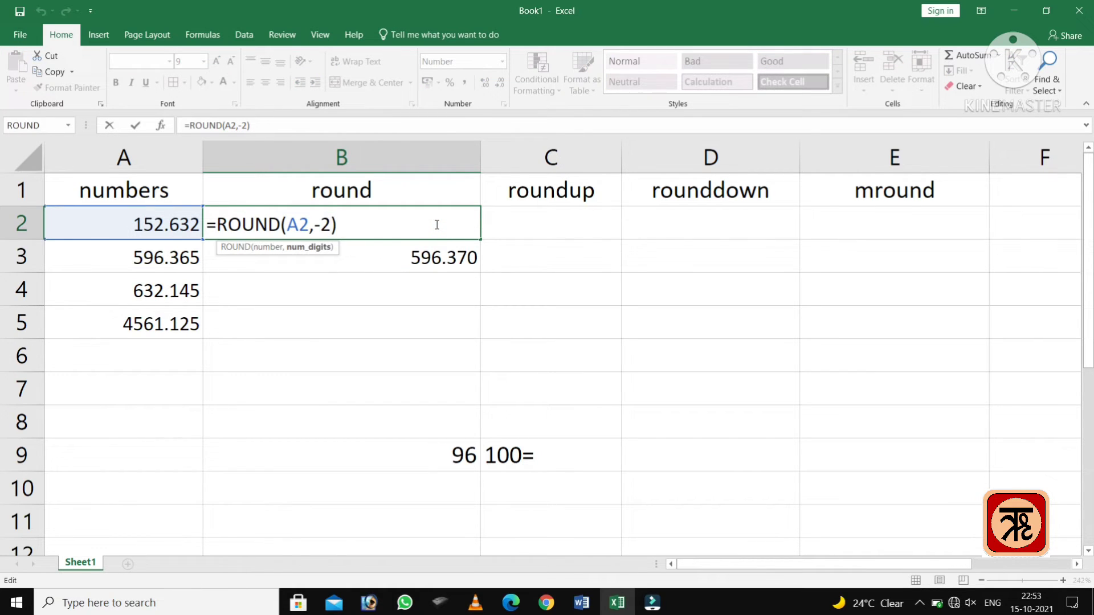
pyautogui.press('BackSpace')
pyautogui.write('3')
pyautogui.press('Return')
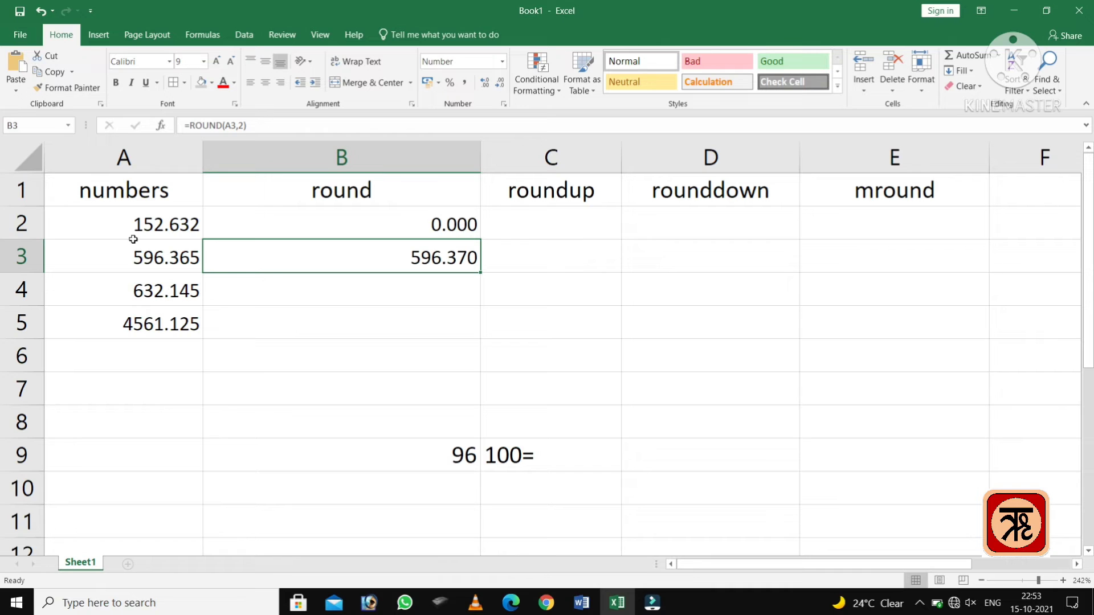
pyautogui.click(506, 223)
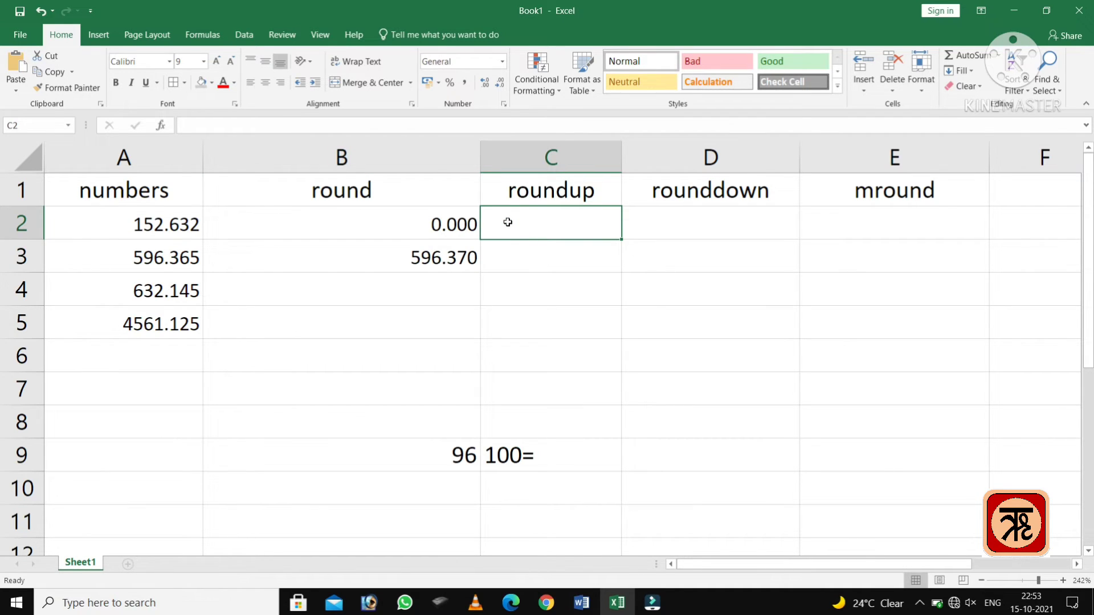
# Enter =ROUNDUP(A2,-2) in cell C2
pyautogui.click(508, 222)
pyautogui.write('=')
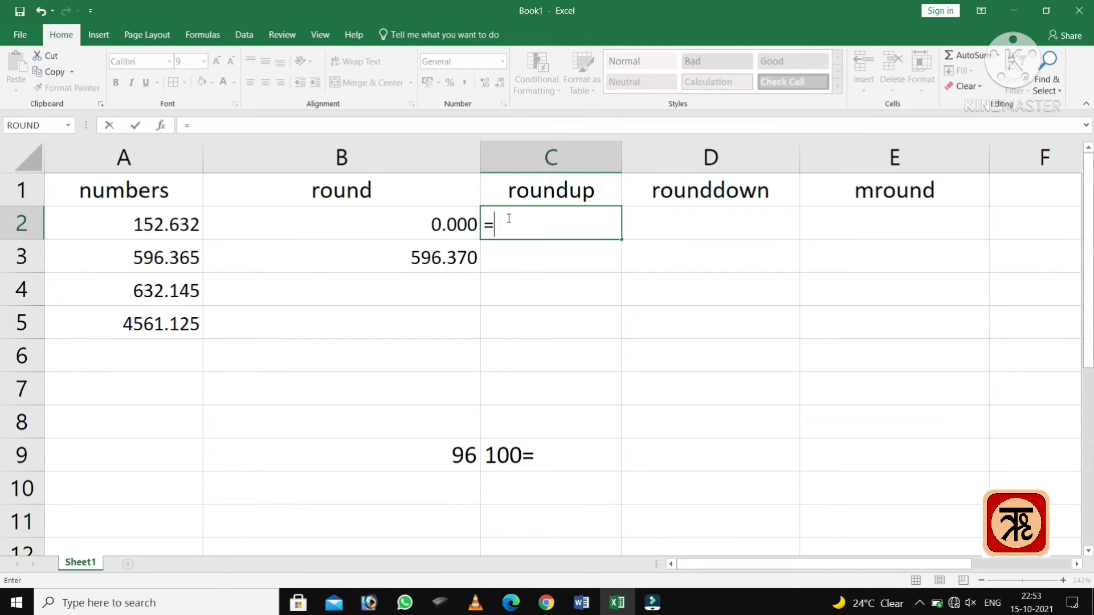
pyautogui.write('roun')
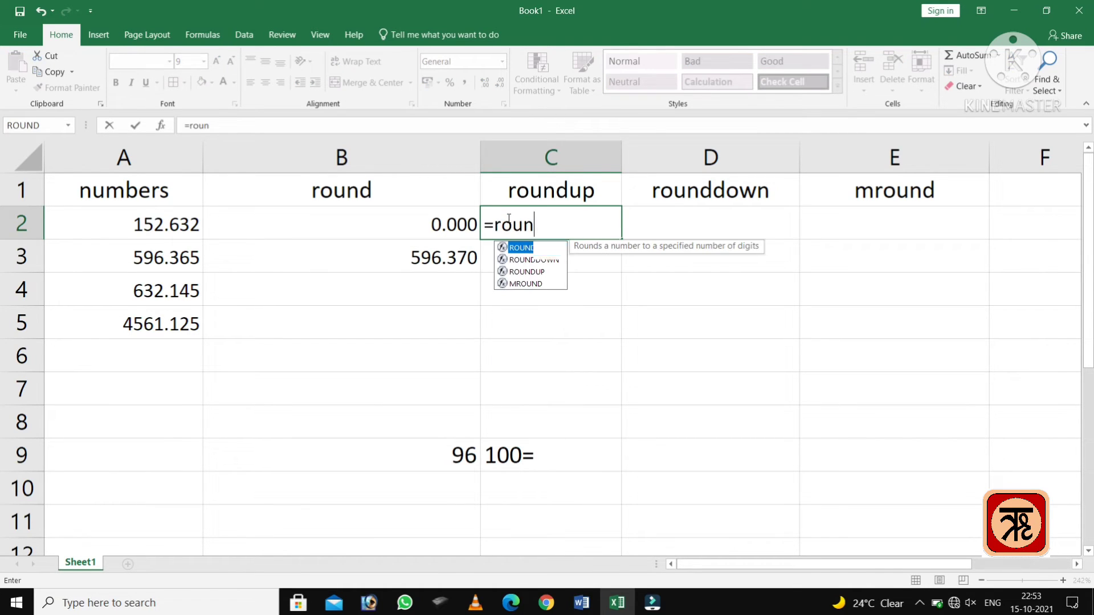
pyautogui.write('dup')
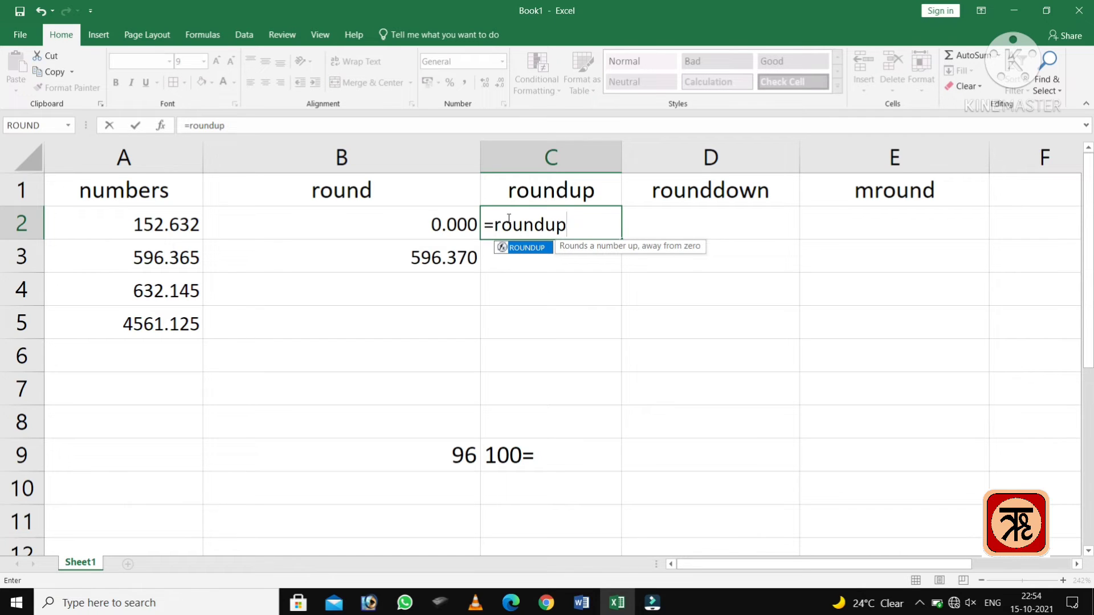
pyautogui.write('(')
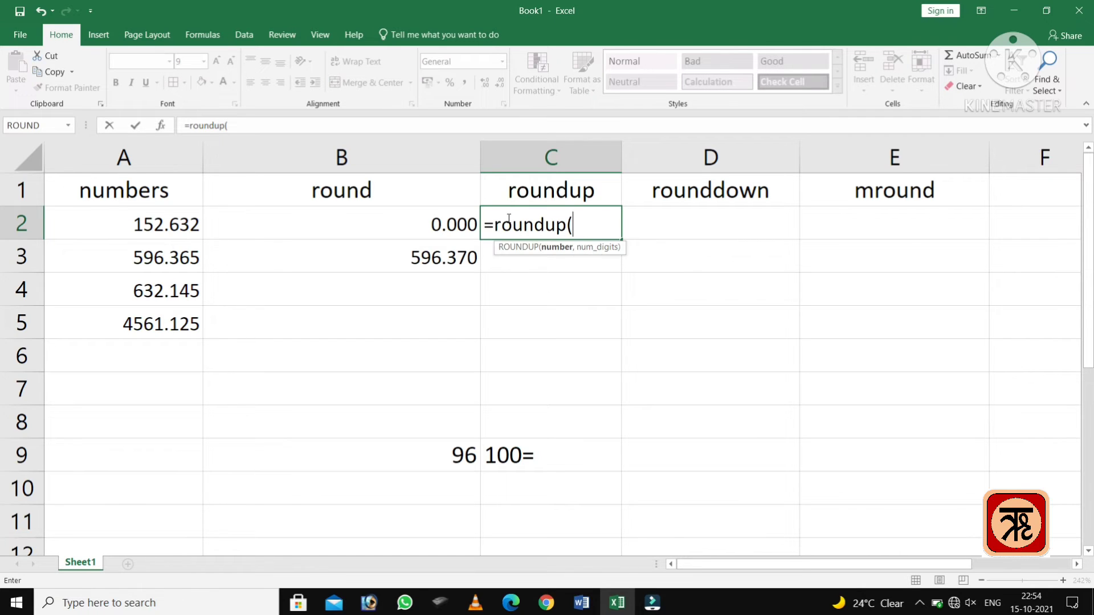
pyautogui.click(176, 236)
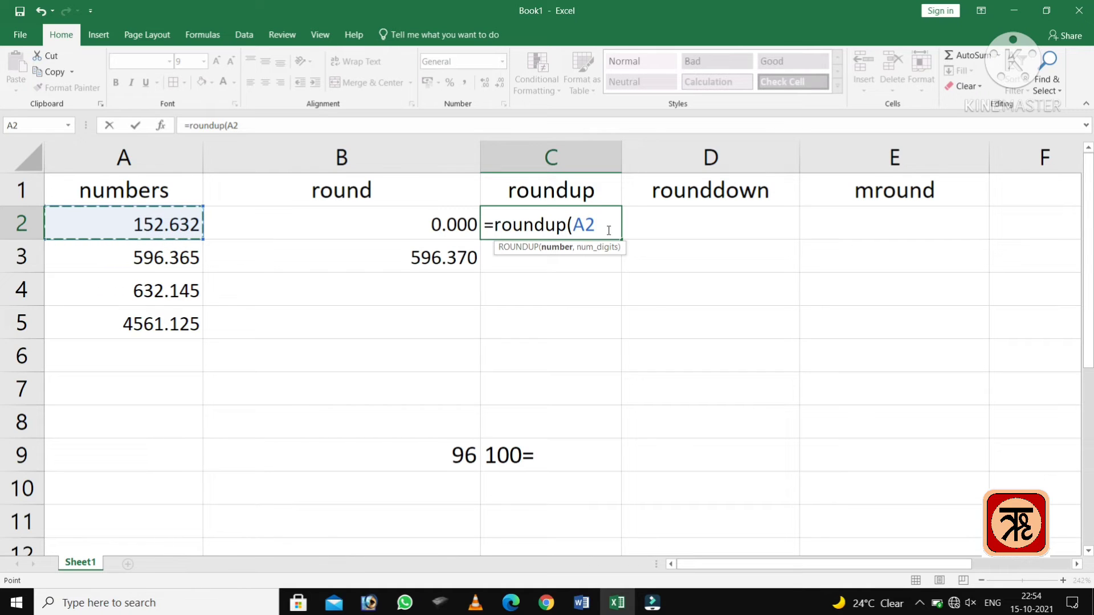
pyautogui.write(',')
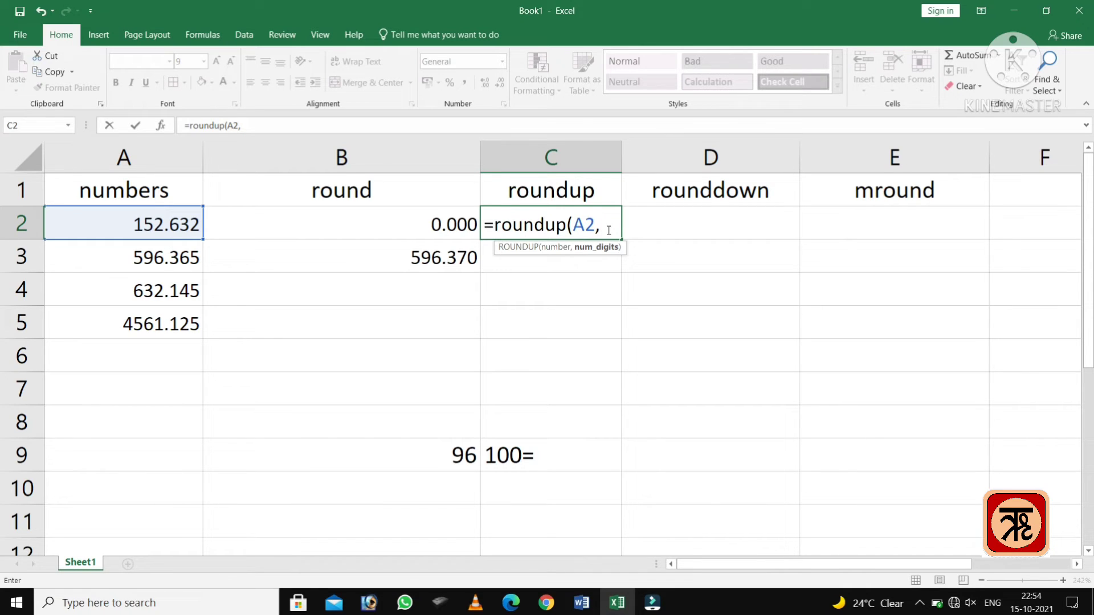
pyautogui.write('-2')
pyautogui.press('Return')
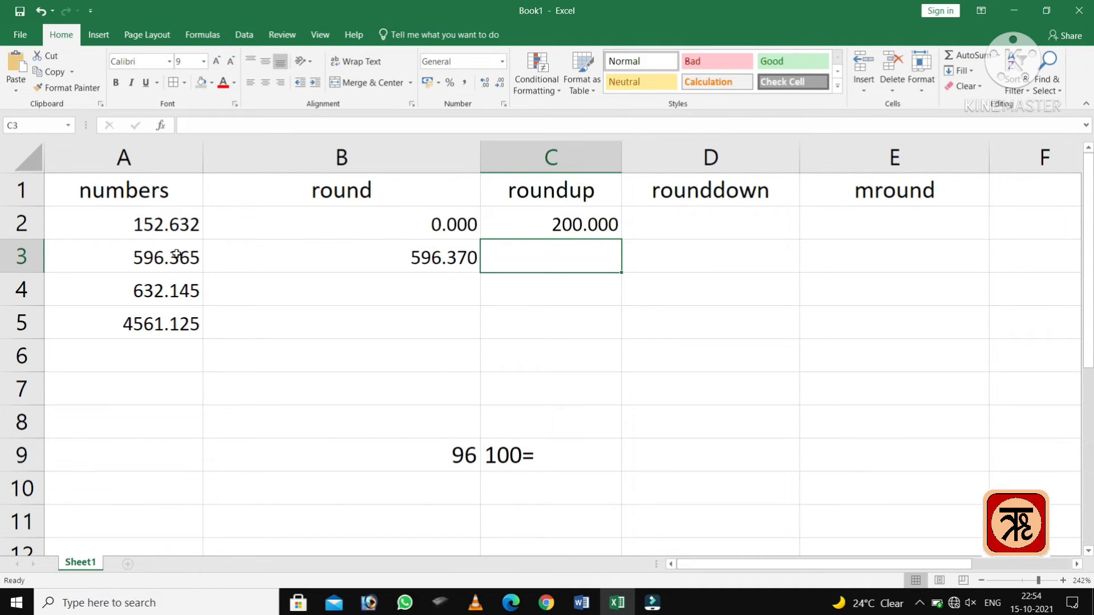
# Change C2's ROUNDUP digits to -1 so it shows 160.000
pyautogui.click(582, 224)
pyautogui.doubleClick(582, 225)
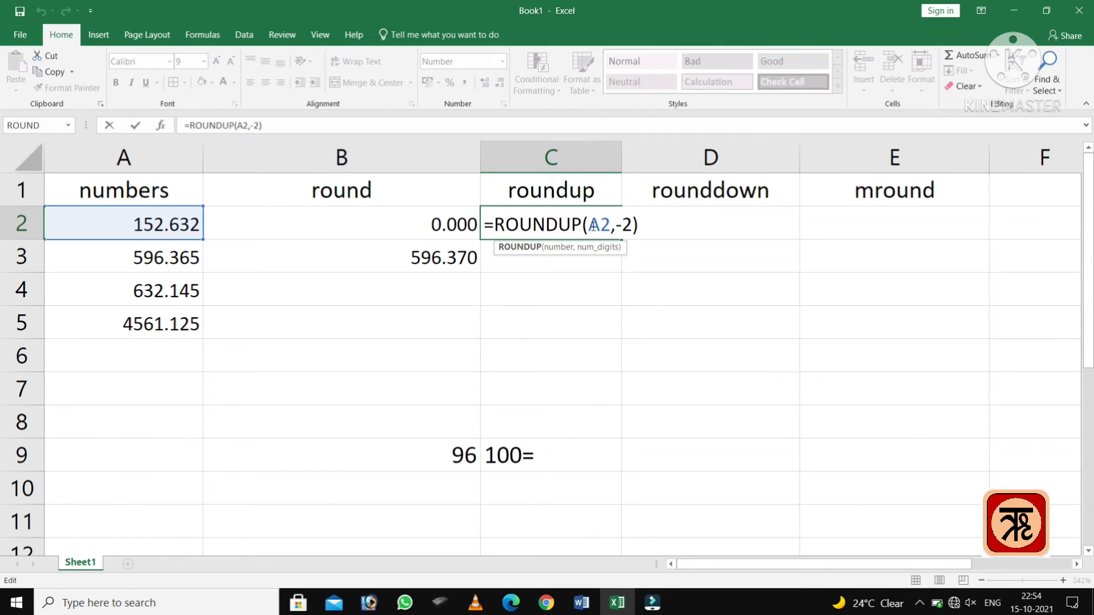
pyautogui.click(627, 223)
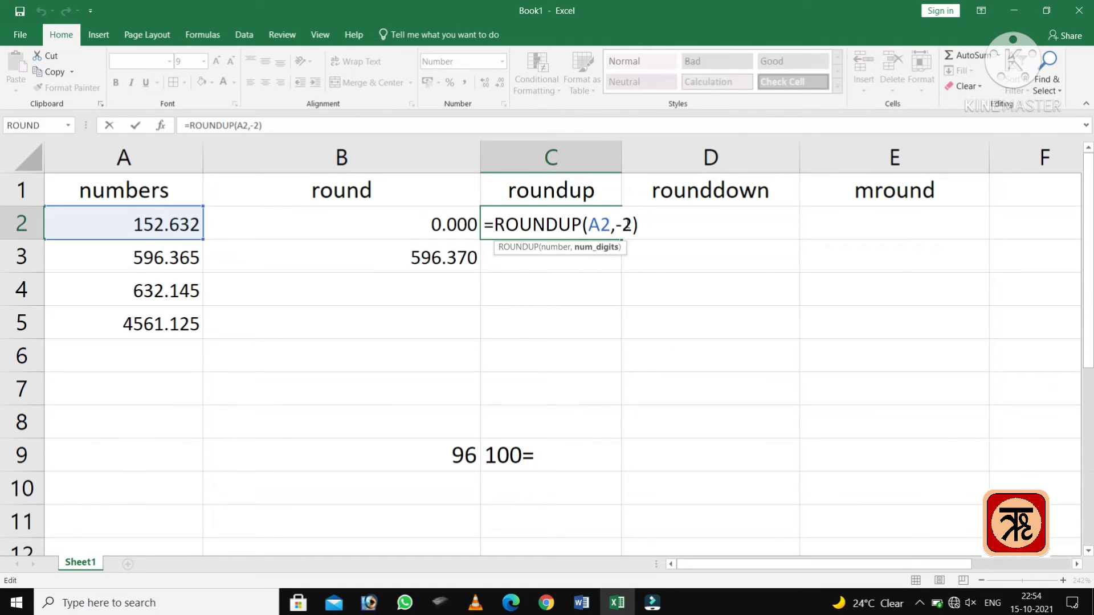
pyautogui.press('BackSpace')
pyautogui.write('1')
pyautogui.press('Return')
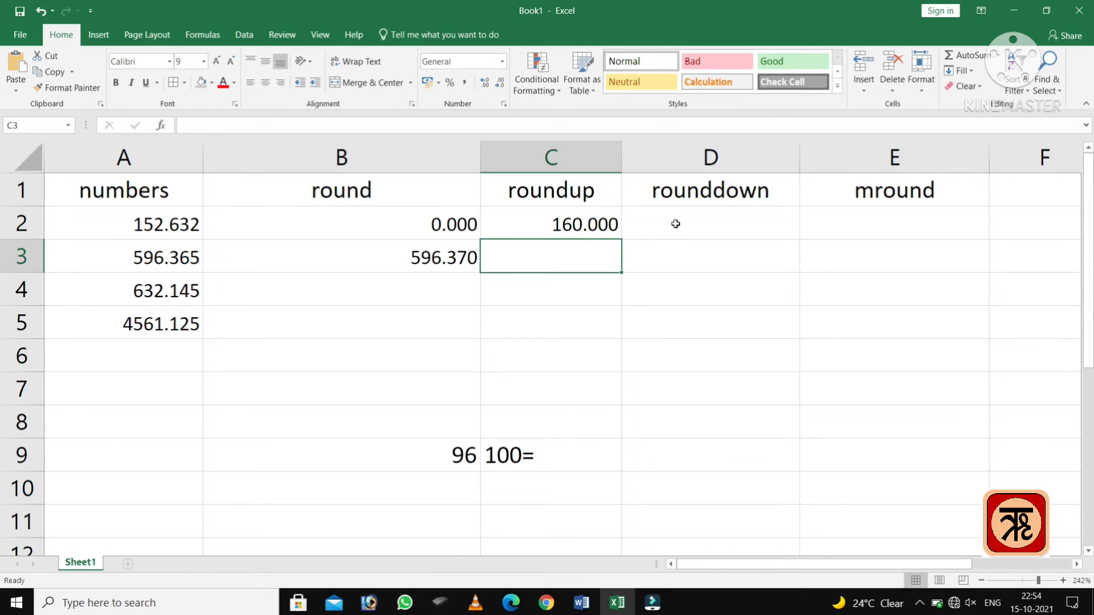
# Enter a ROUNDDOWN formula on A2 in D2, returning 100.000
pyautogui.click(675, 224)
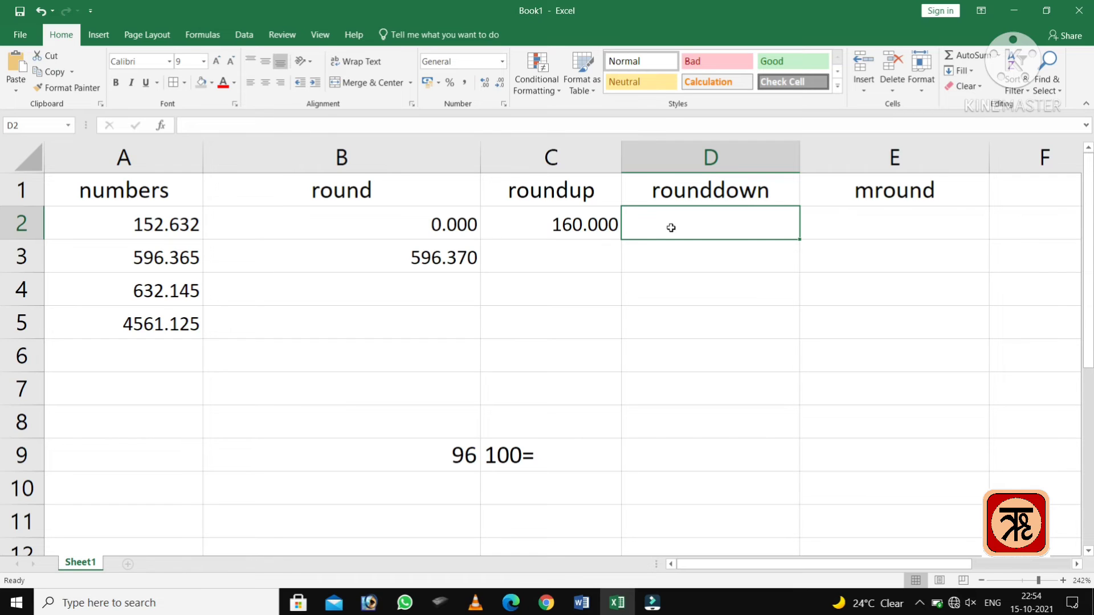
pyautogui.write('=rounddown')
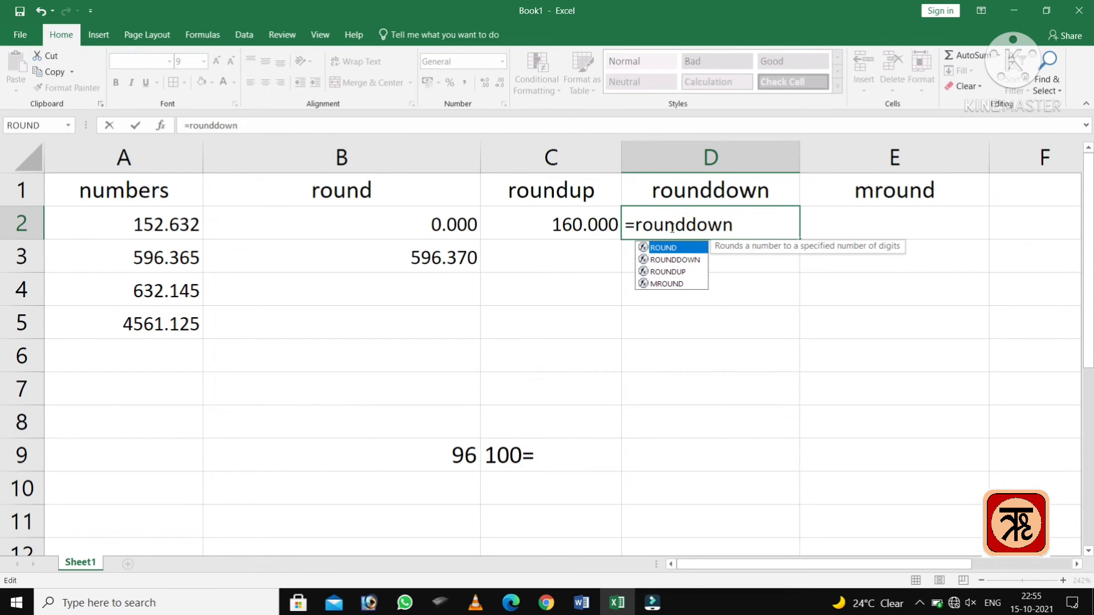
pyautogui.click(739, 228)
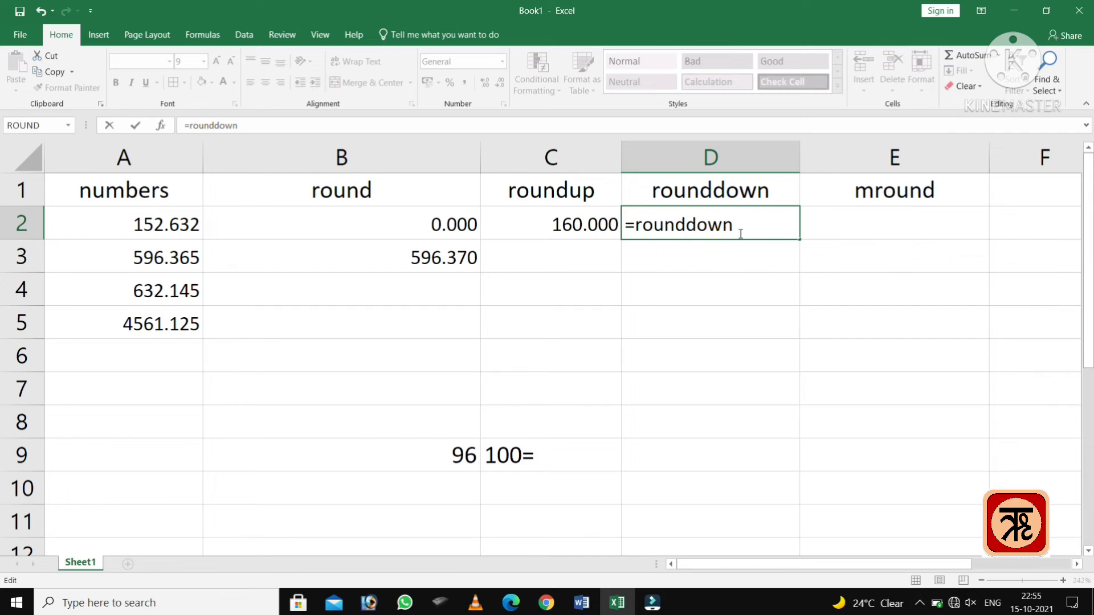
pyautogui.write('(')
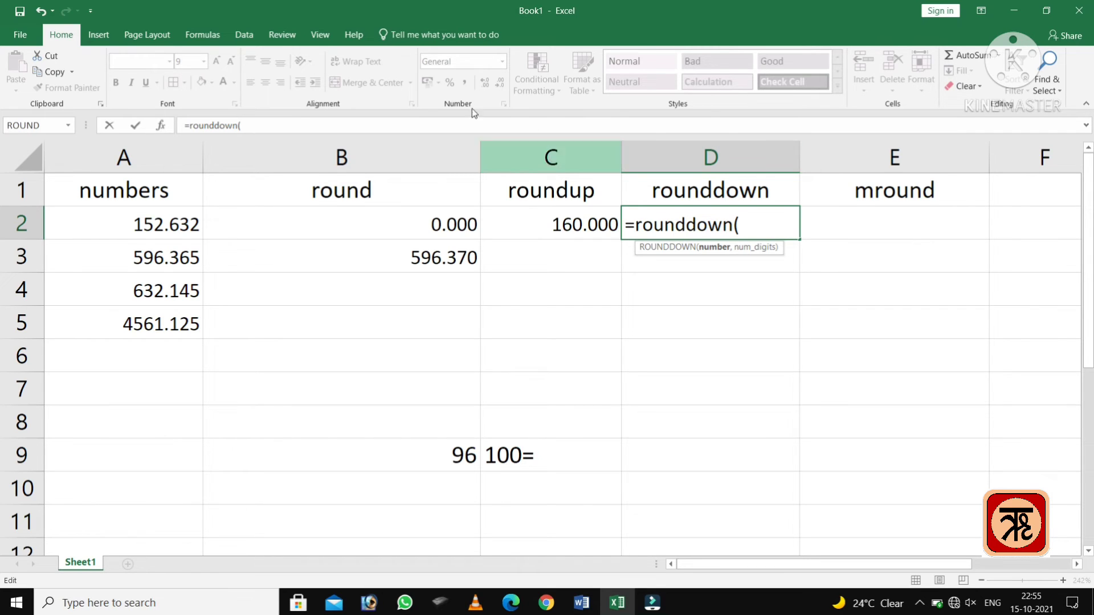
pyautogui.click(192, 223)
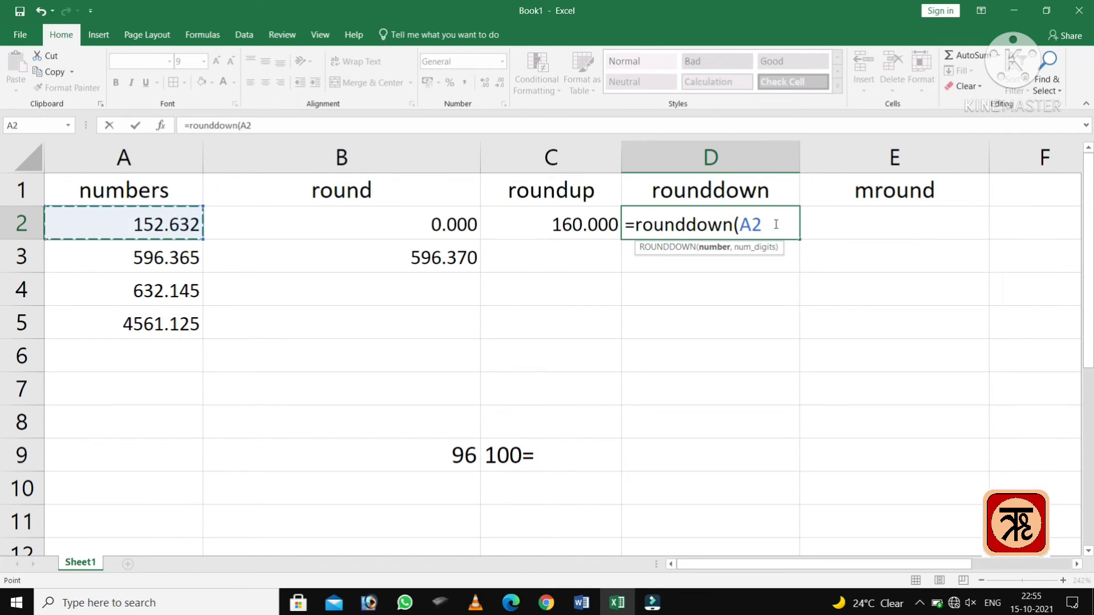
pyautogui.write(',')
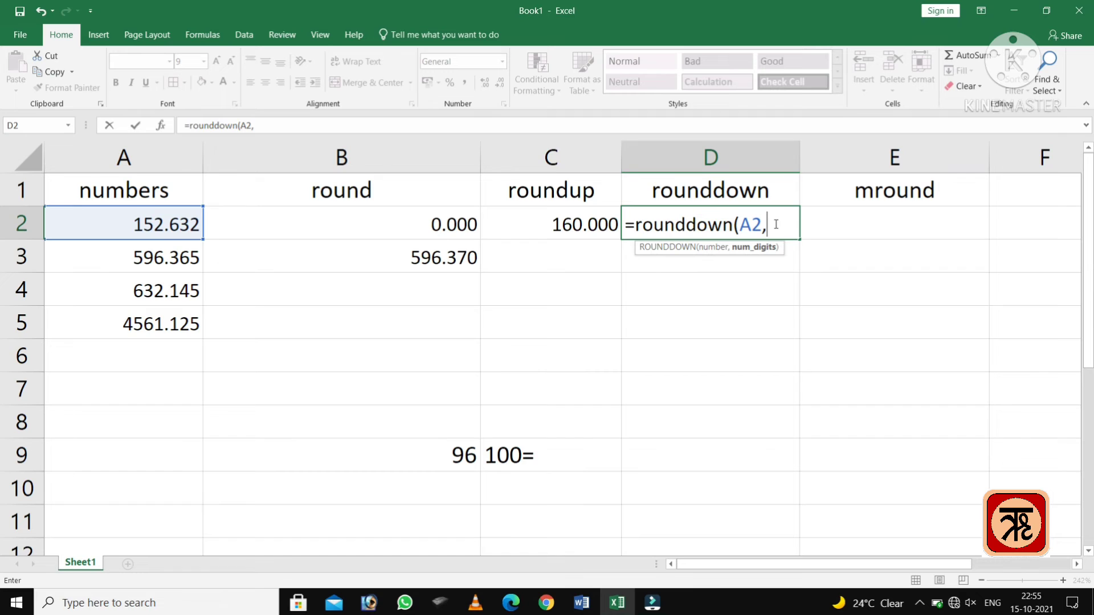
pyautogui.write('-2')
pyautogui.press('Return')
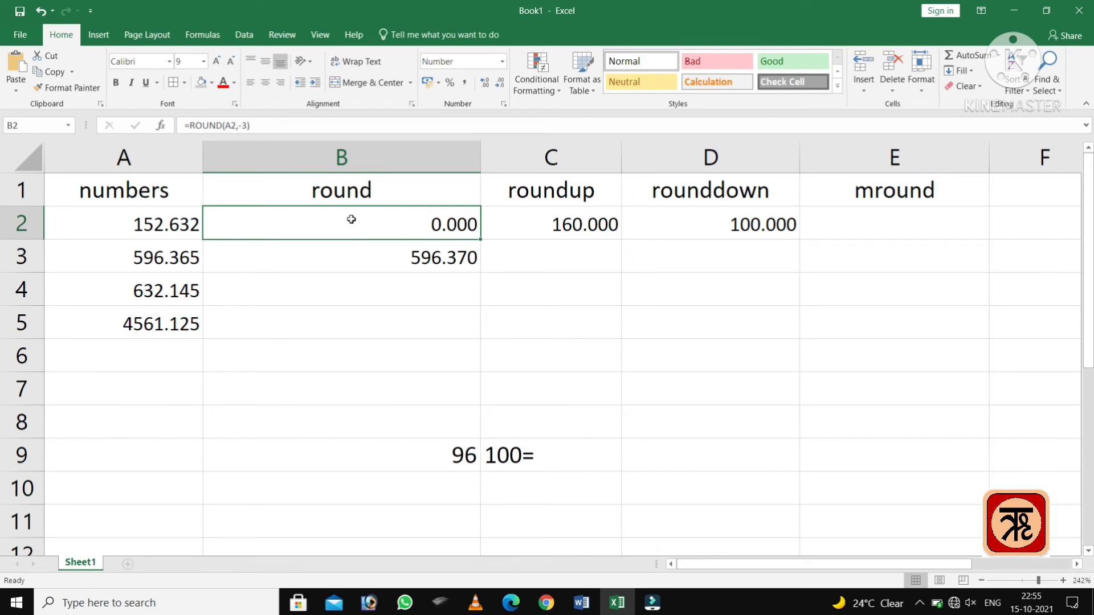
# Change B2's ROUND digits from -3 to 0, giving 153.000
pyautogui.doubleClick(352, 220)
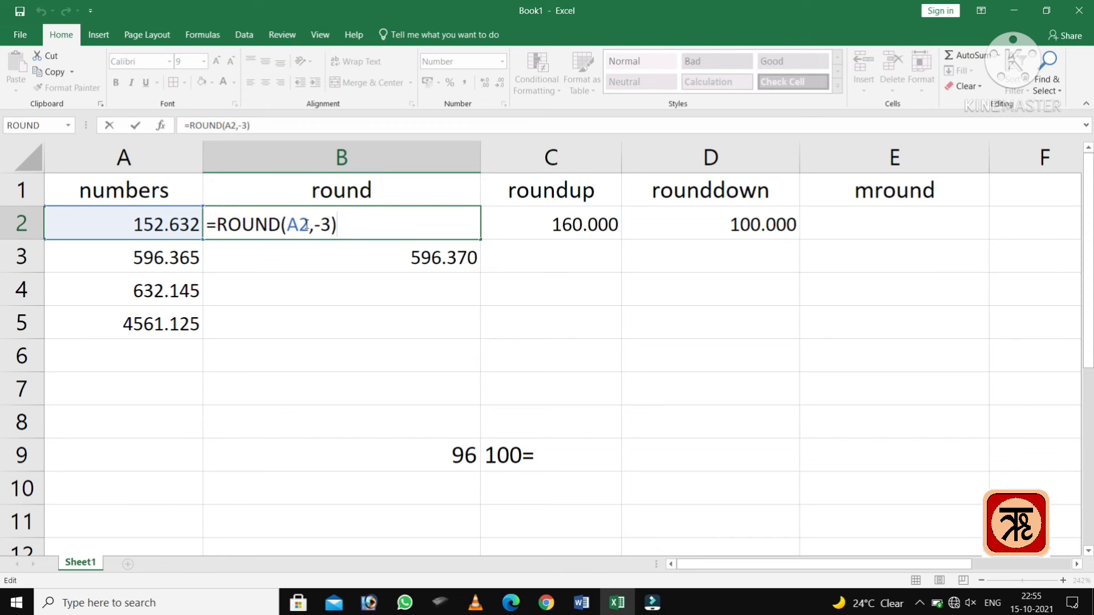
pyautogui.click(331, 223)
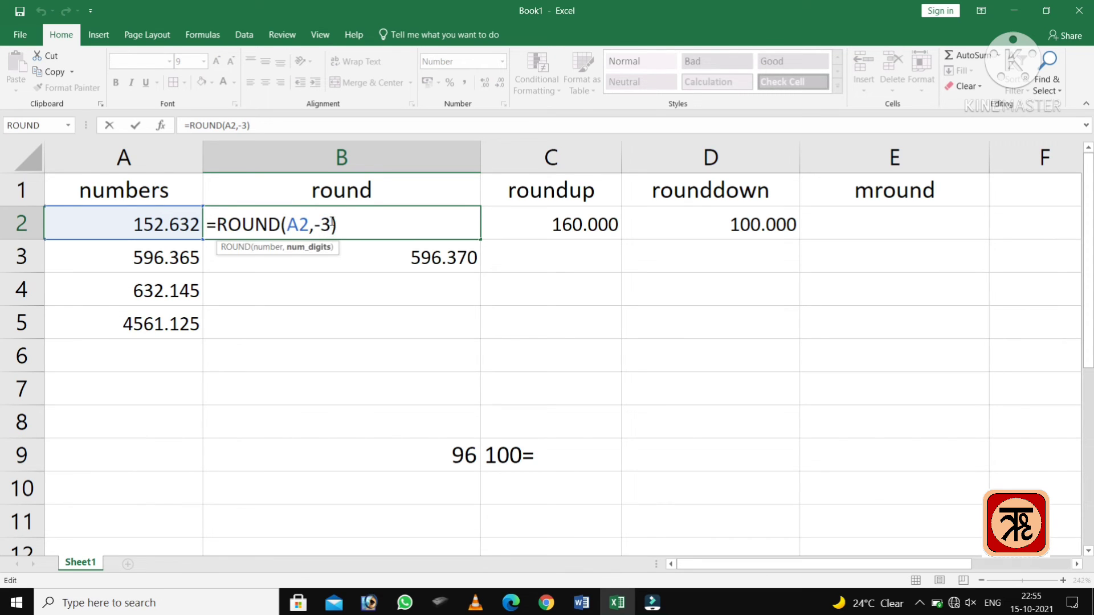
pyautogui.press('BackSpace')
pyautogui.press('BackSpace')
pyautogui.write('0')
pyautogui.press('Return')
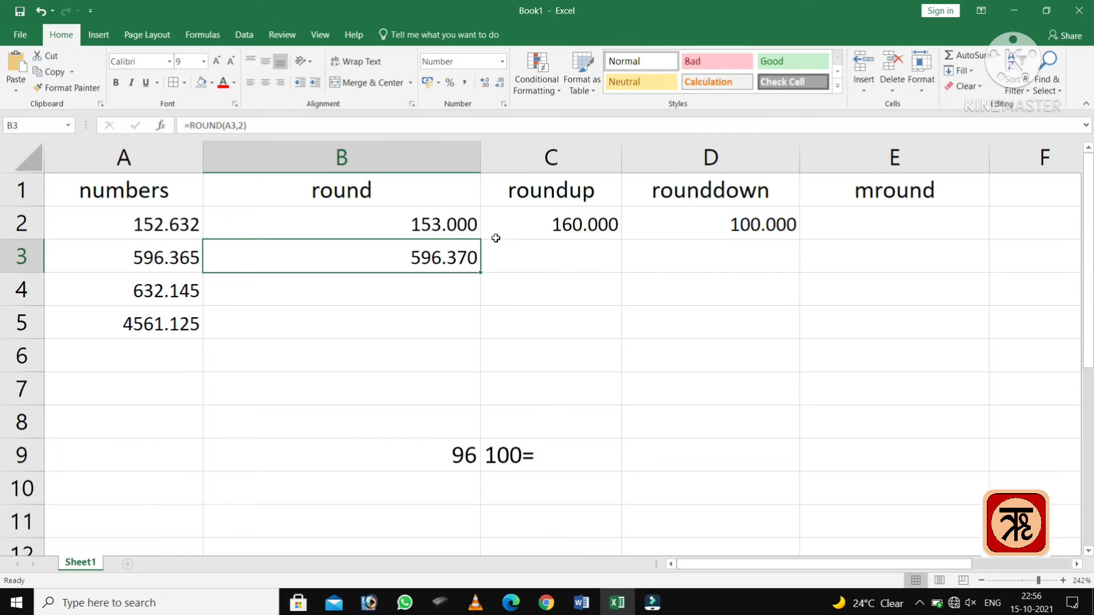
# Change C2's ROUNDUP digits from -1 to 0, giving 153.000
pyautogui.click(601, 225)
pyautogui.doubleClick(600, 224)
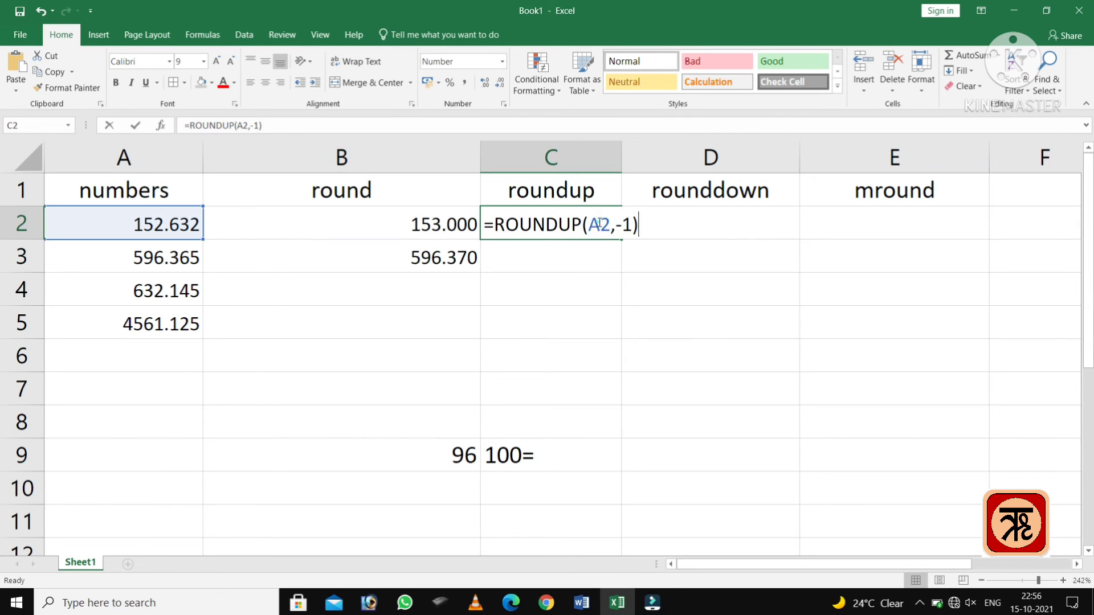
pyautogui.click(631, 224)
pyautogui.press('BackSpace')
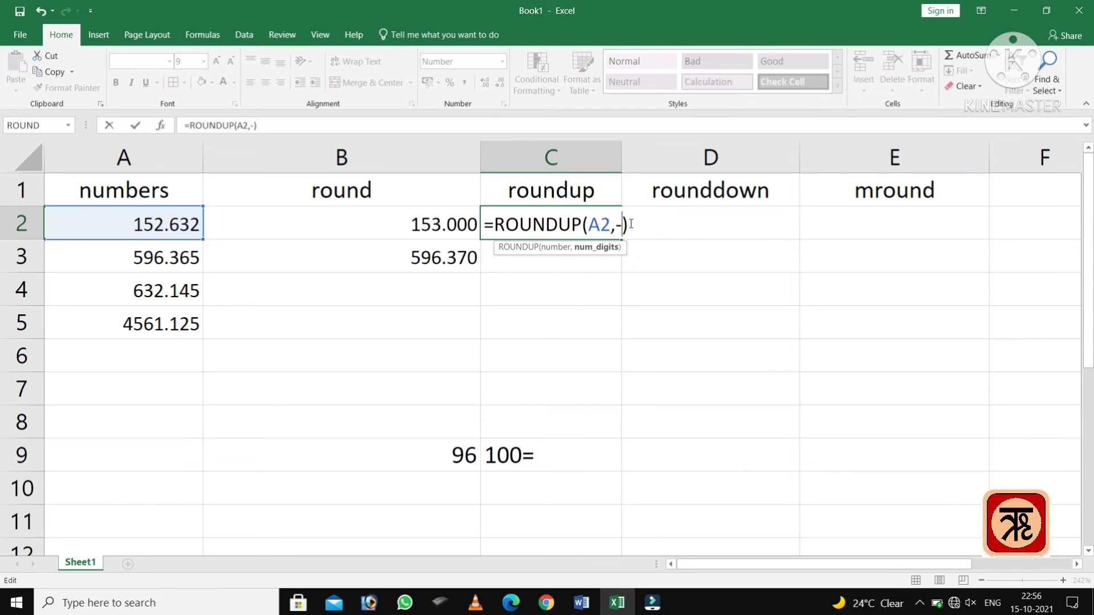
pyautogui.press('BackSpace')
pyautogui.write('0')
pyautogui.press('Return')
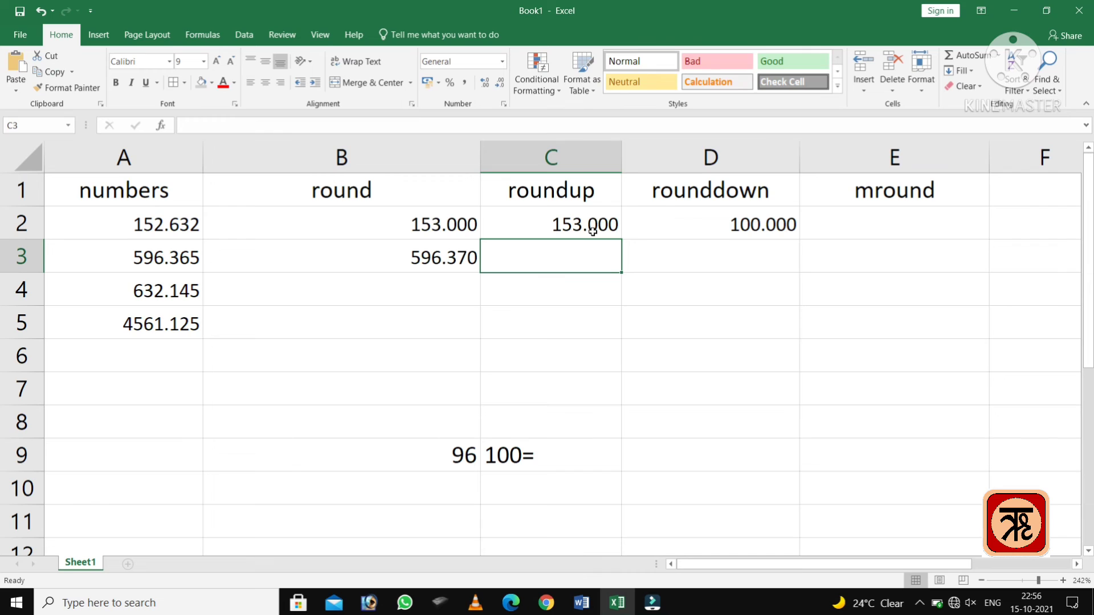
# Change D2's ROUNDDOWN digits from -2 to 0, giving 152.000
pyautogui.doubleClick(766, 225)
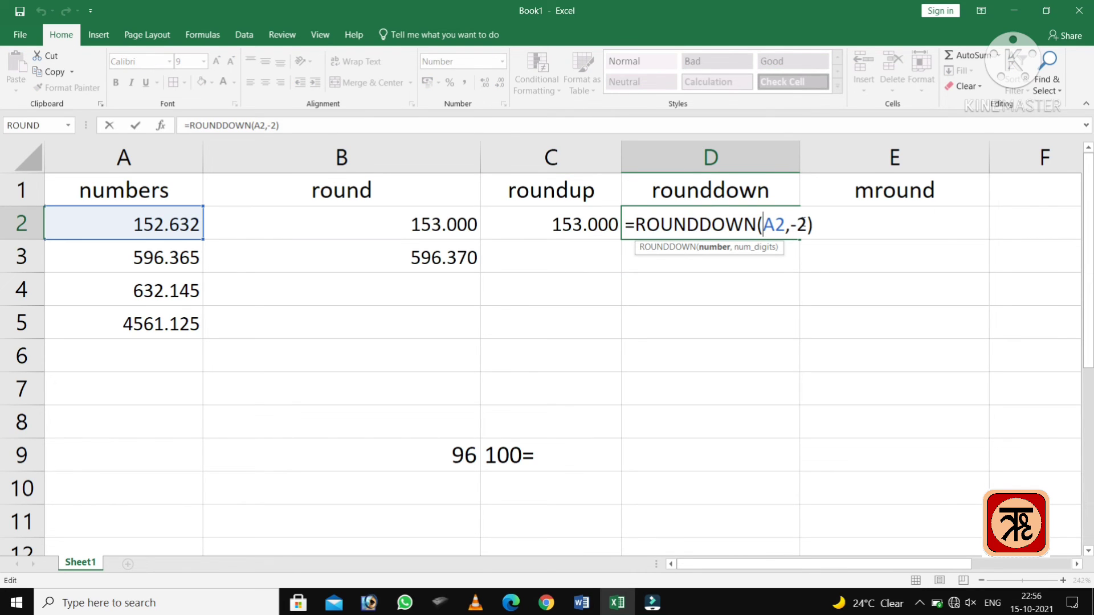
pyautogui.click(805, 224)
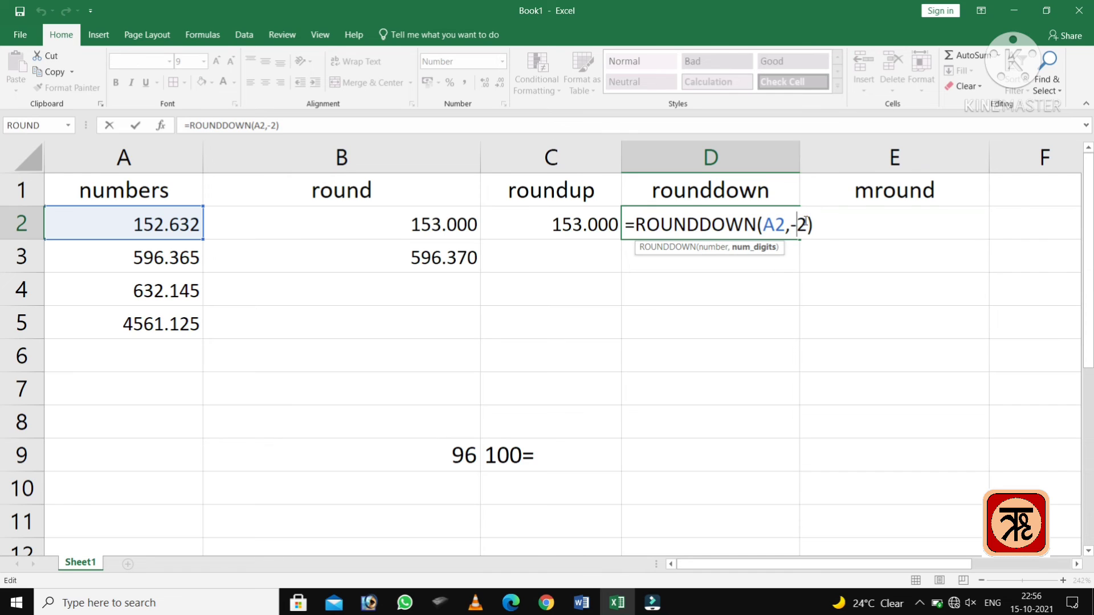
pyautogui.press('BackSpace')
pyautogui.press('BackSpace')
pyautogui.write('0')
pyautogui.press('Return')
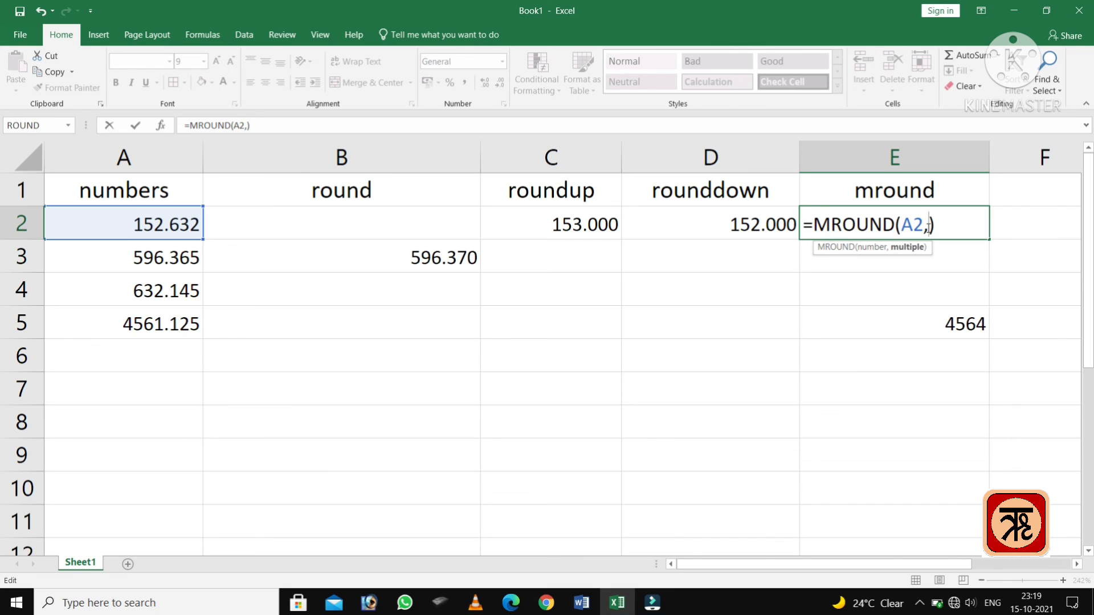
# Complete =MROUND(A2,5) in E2 so it shows 155, then check the formula
pyautogui.write('5')
pyautogui.press('Return')
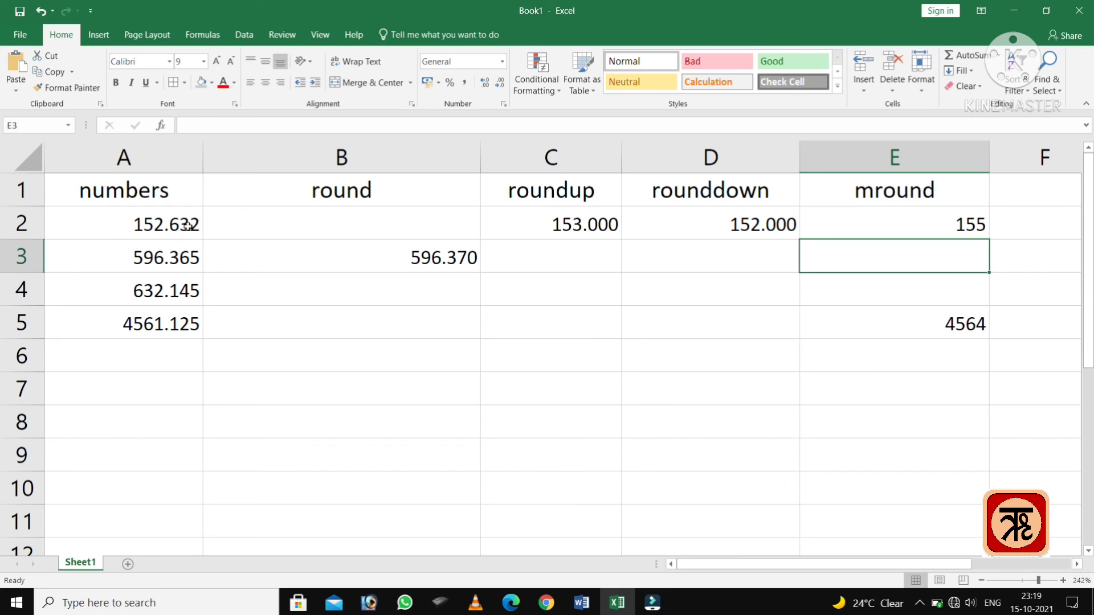
pyautogui.click(893, 230)
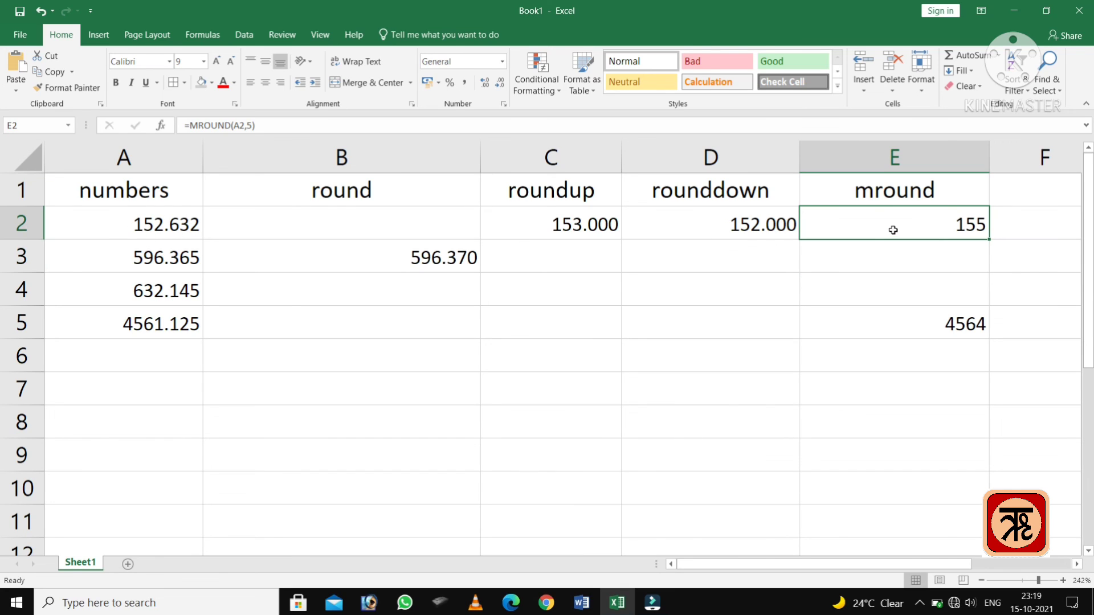